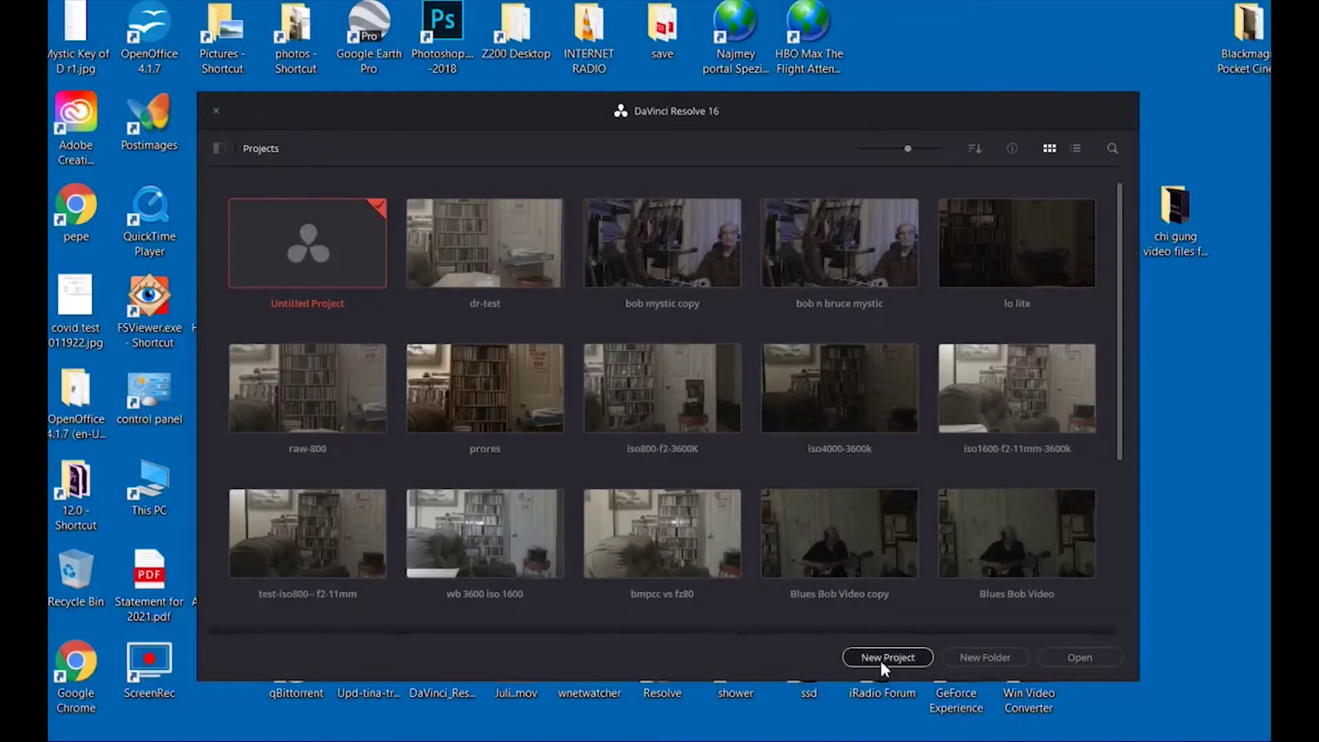
Create a new project, keeping the default name Untitled Project 1.
left_click(879, 660)
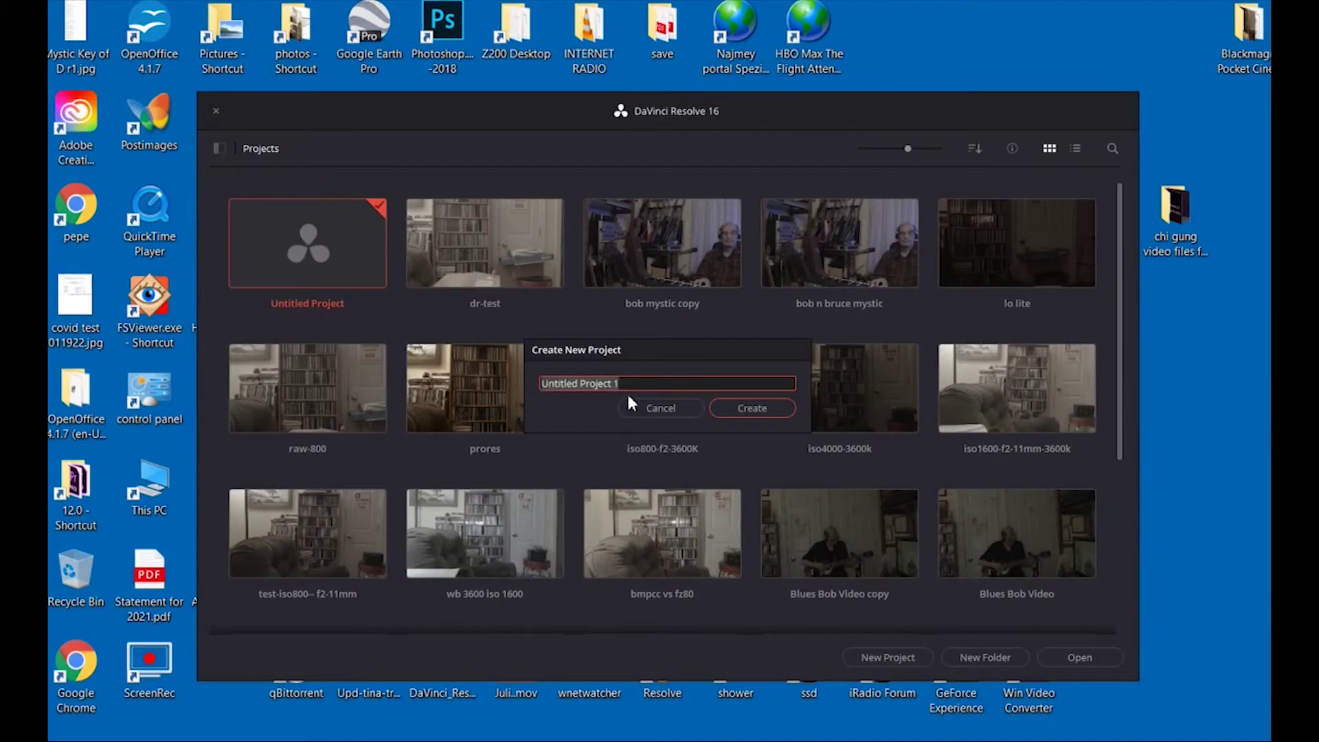
left_click(751, 410)
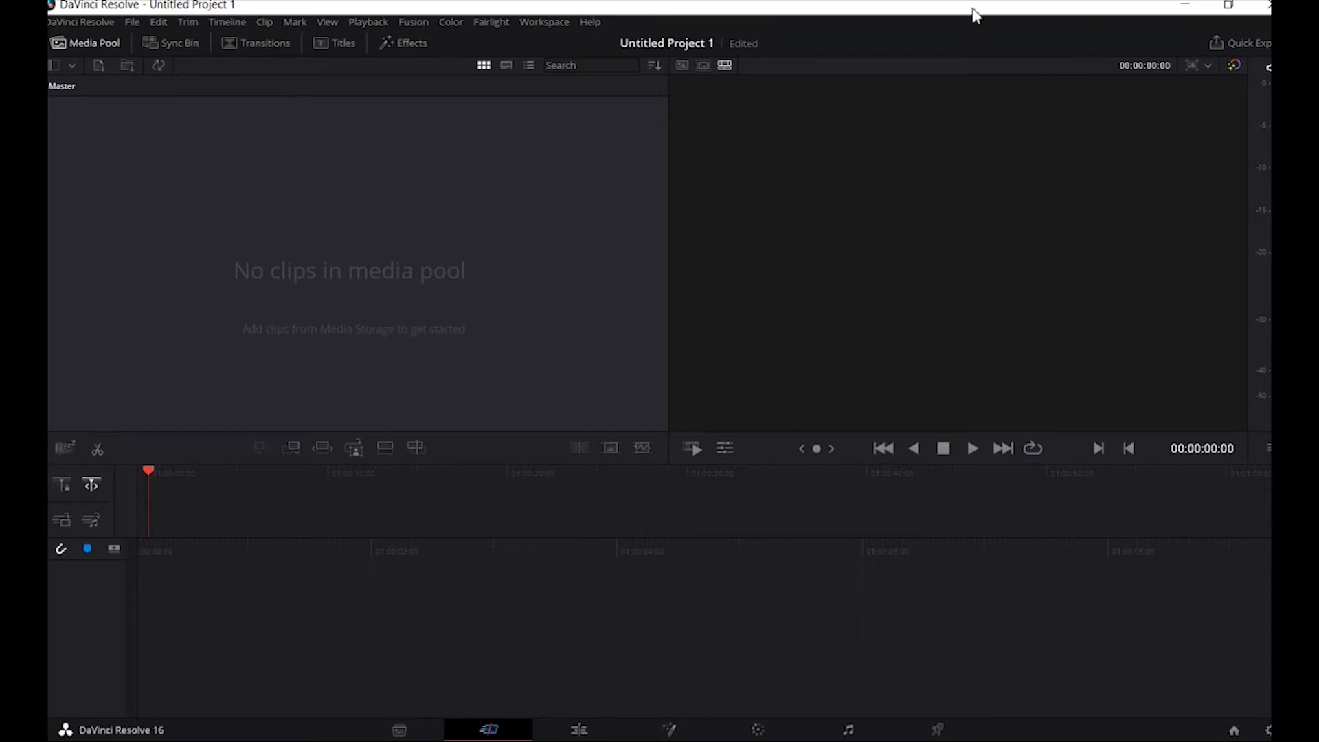
Import the Blackmagic Pocket Cinema clip folder from the desktop into the Media Pool, matching its frame rate.
left_click_drag(956, 16, 845, 103)
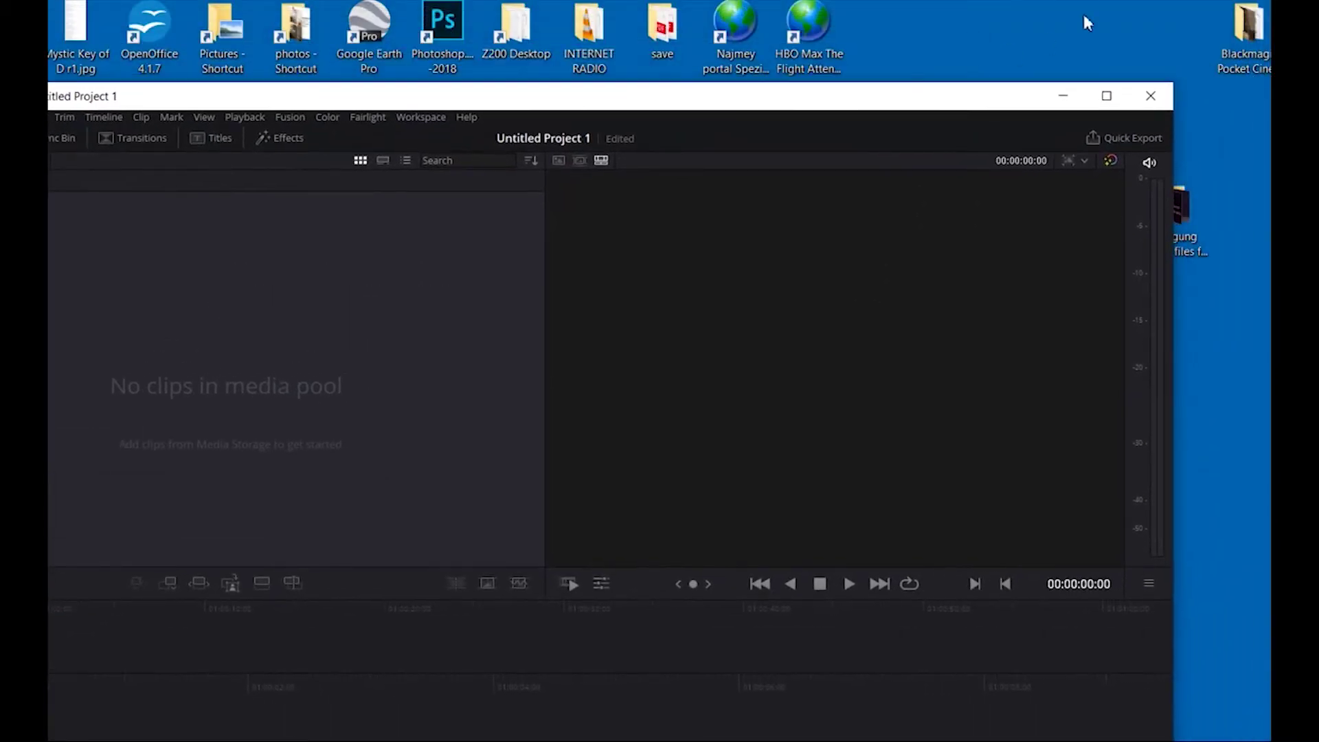
left_click_drag(1247, 29, 227, 392)
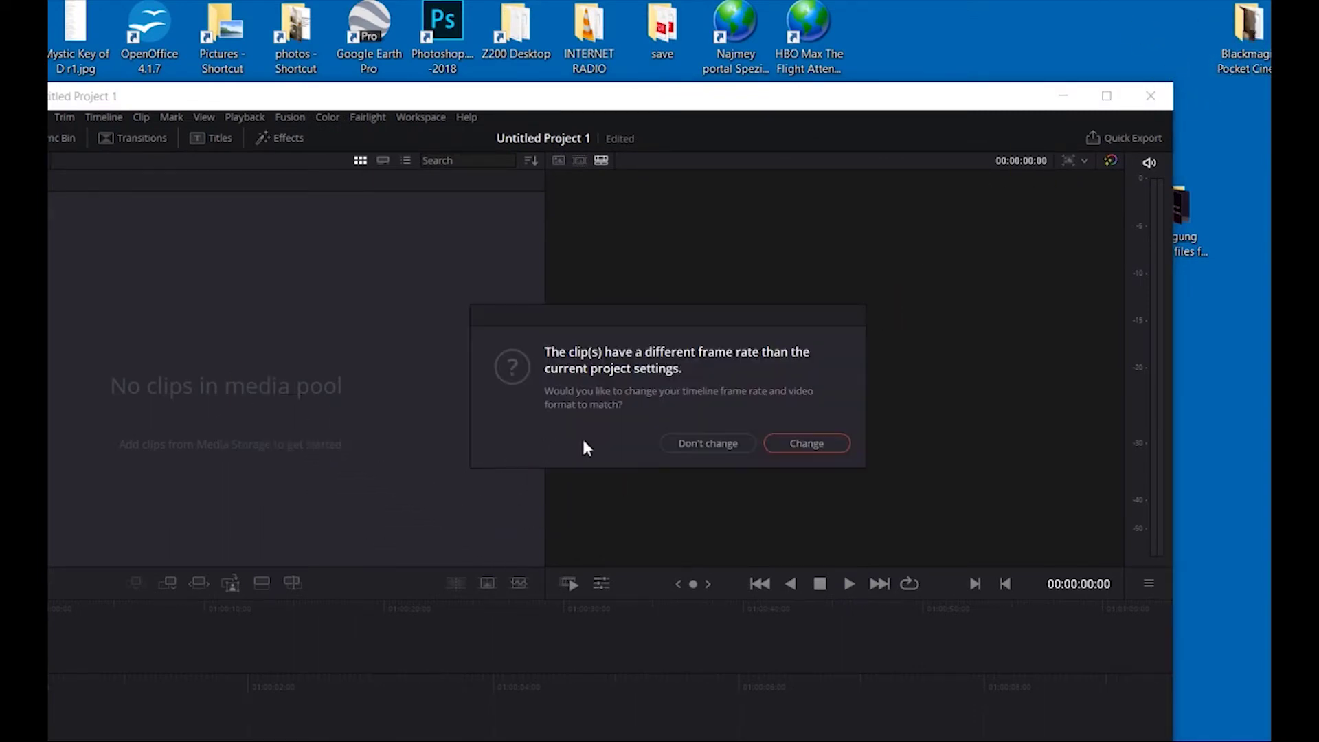
left_click(778, 445)
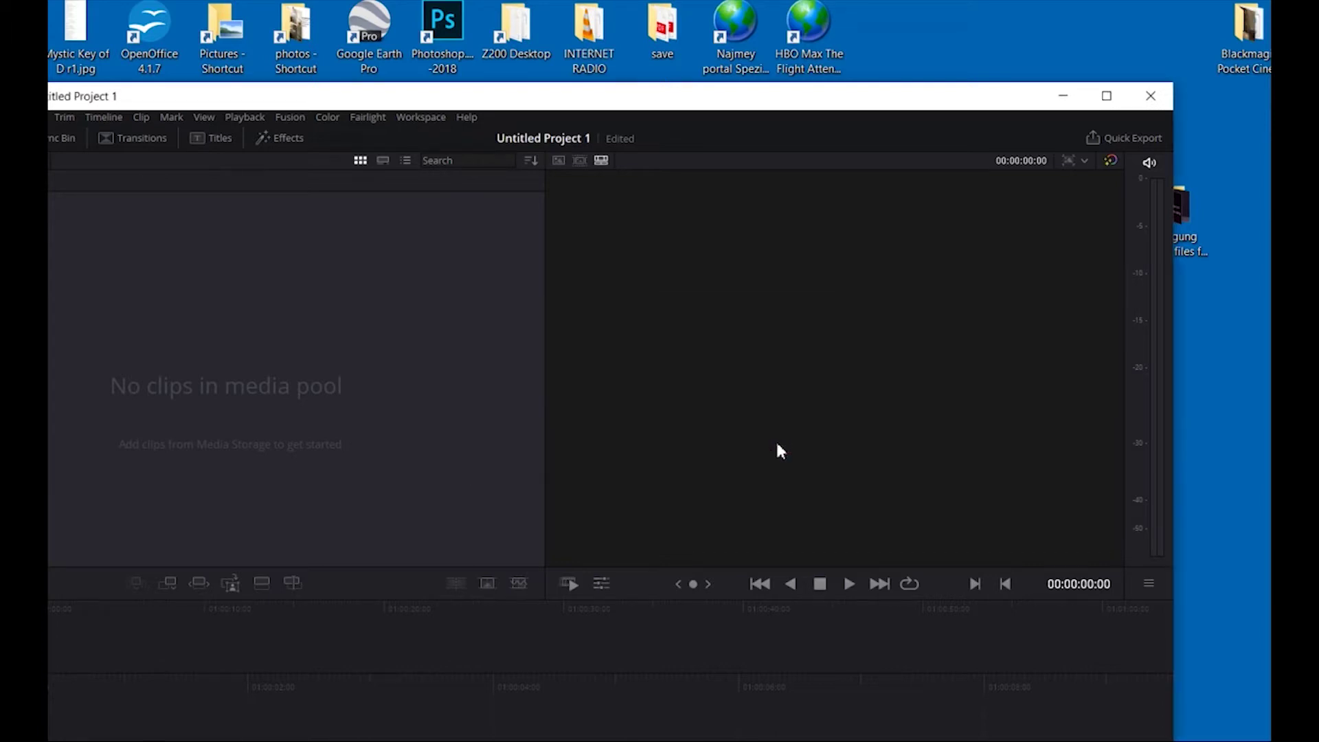
left_click_drag(780, 97, 898, 14)
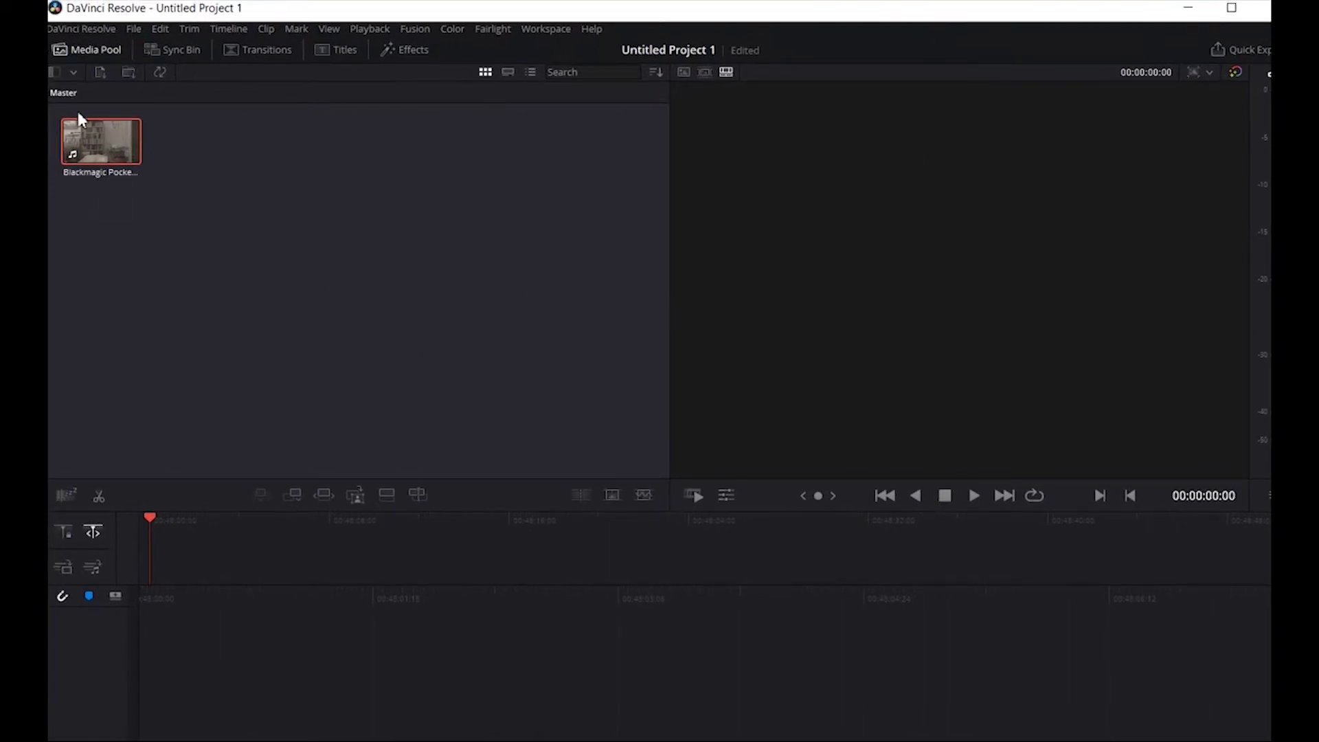
Preview the Blackmagic clip from its start and drag it onto a new timeline.
double_click(96, 135)
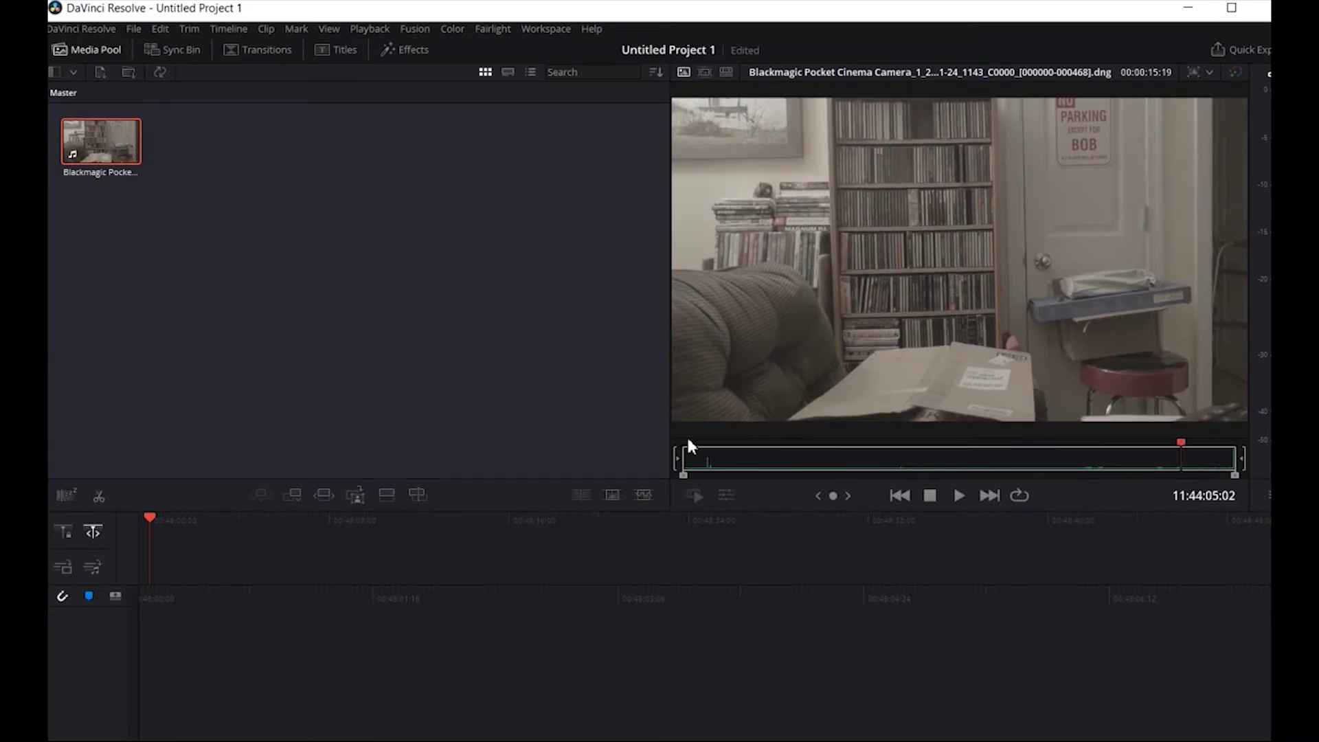
left_click_drag(1180, 448, 644, 457)
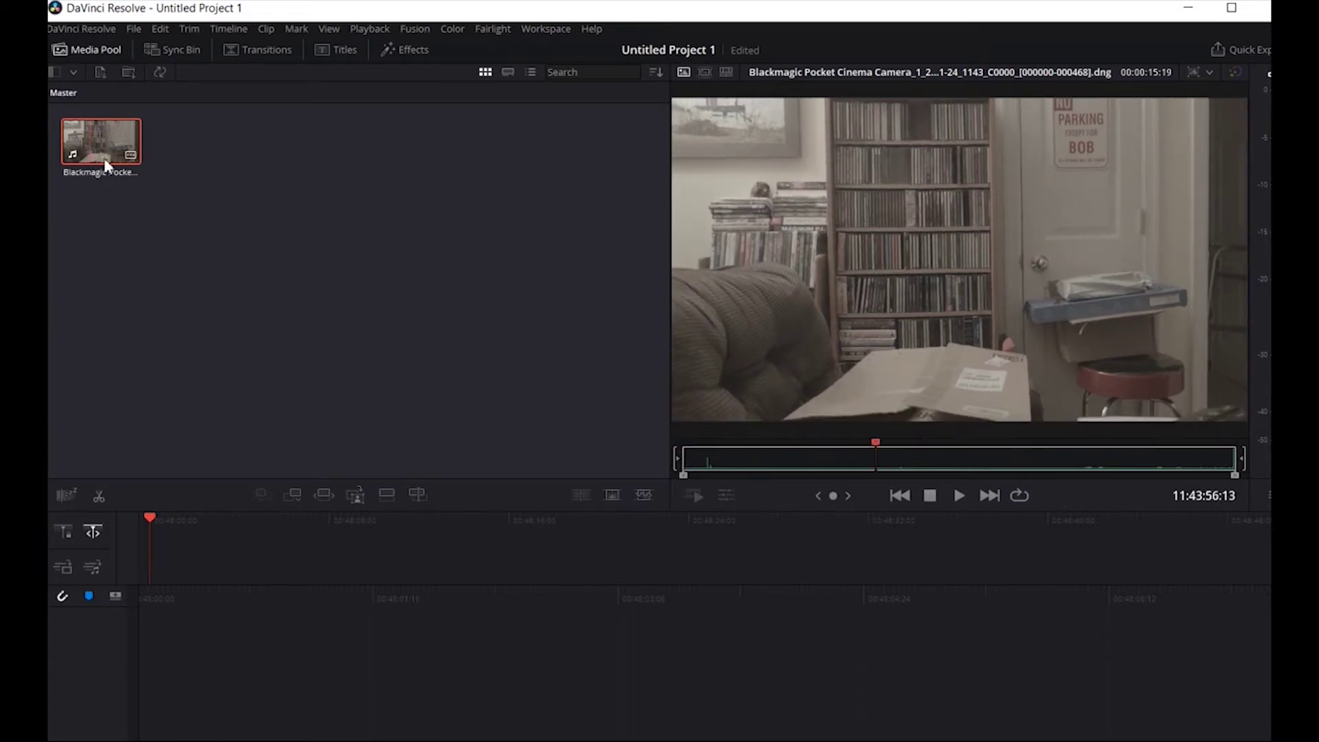
left_click_drag(107, 165, 409, 680)
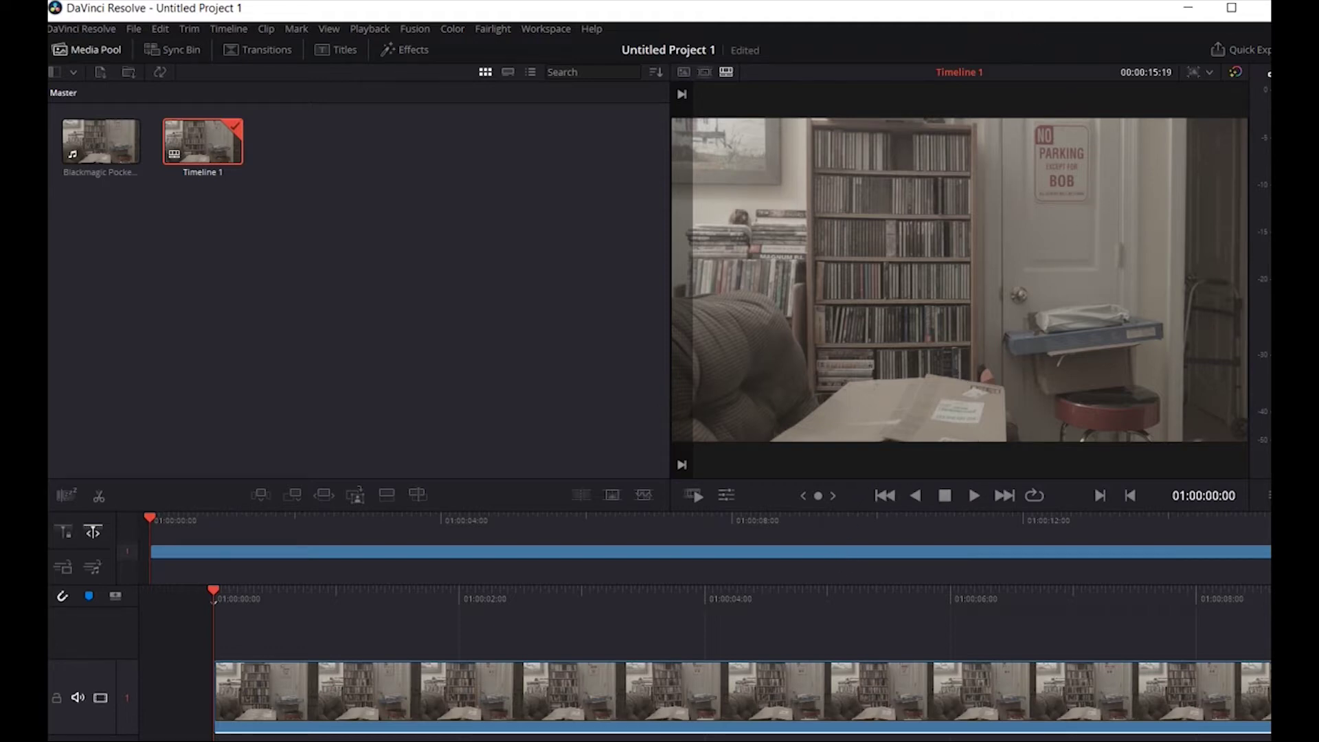
Resize the Resolve window and move Timeline 1's DNG clip onto the Color page.
left_click_drag(1013, 1, 1013, 26)
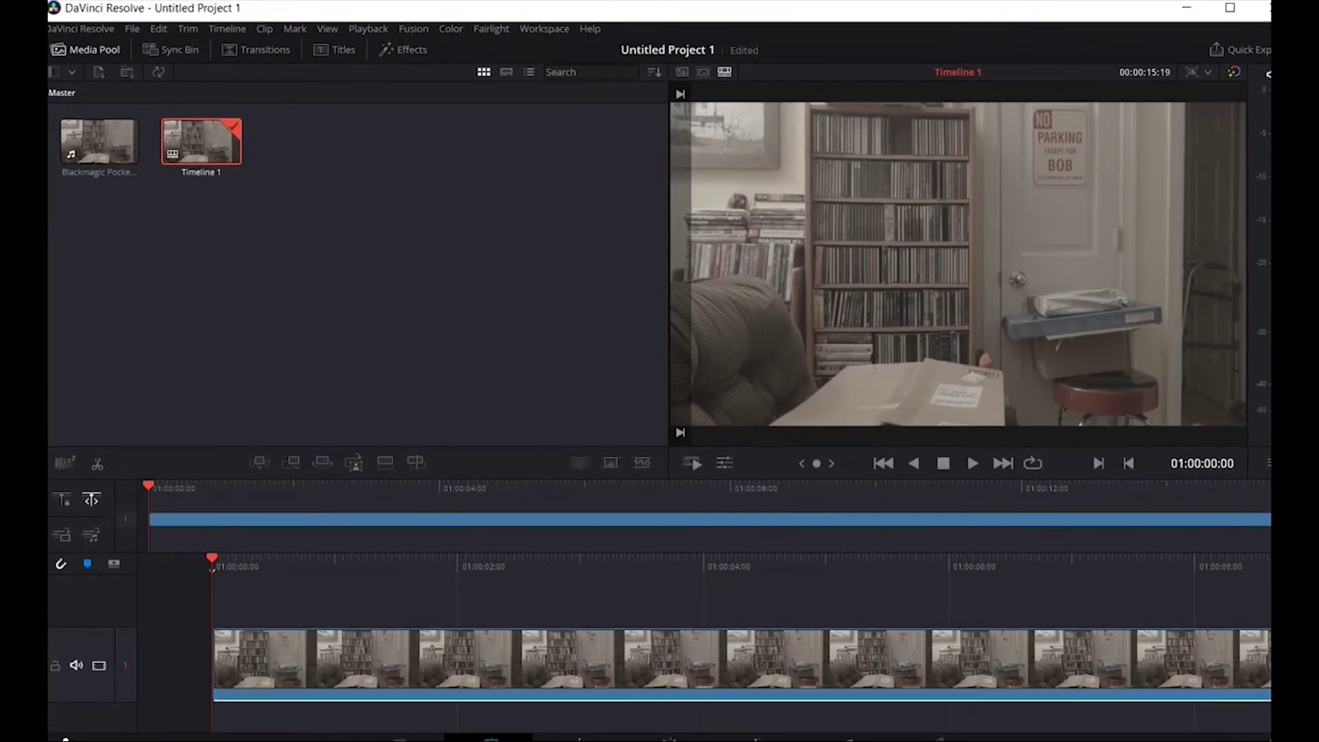
left_click_drag(1027, 2, 1027, 55)
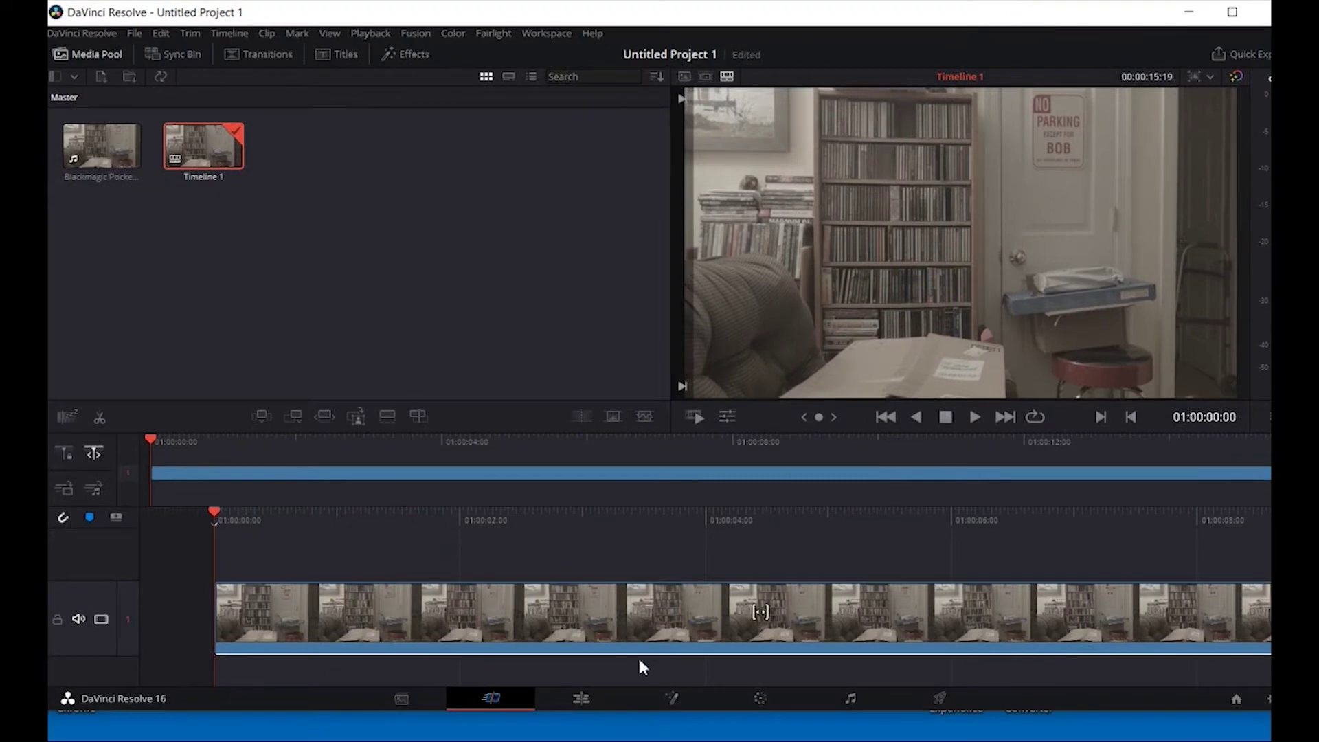
left_click(754, 701)
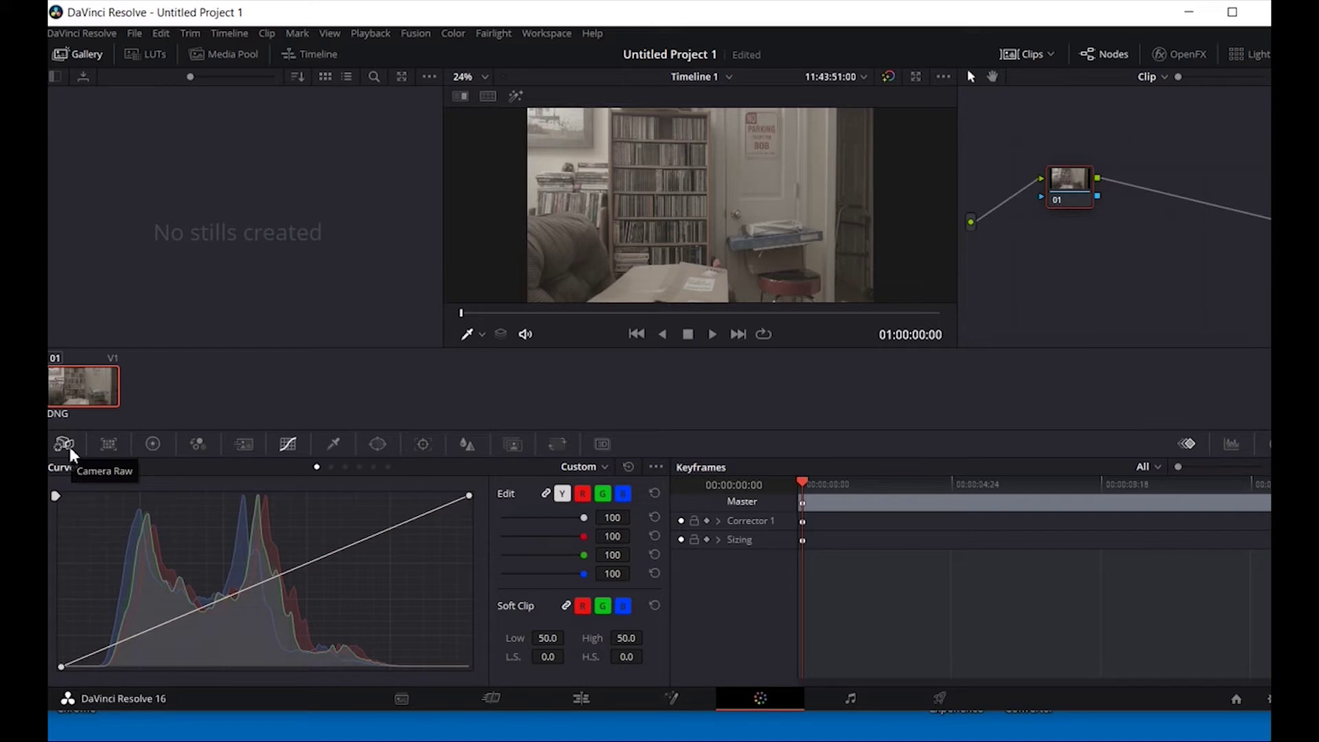
In the Camera Raw palette, set Decode Quality to Full Res. and Decode Using to Clip.
left_click(71, 453)
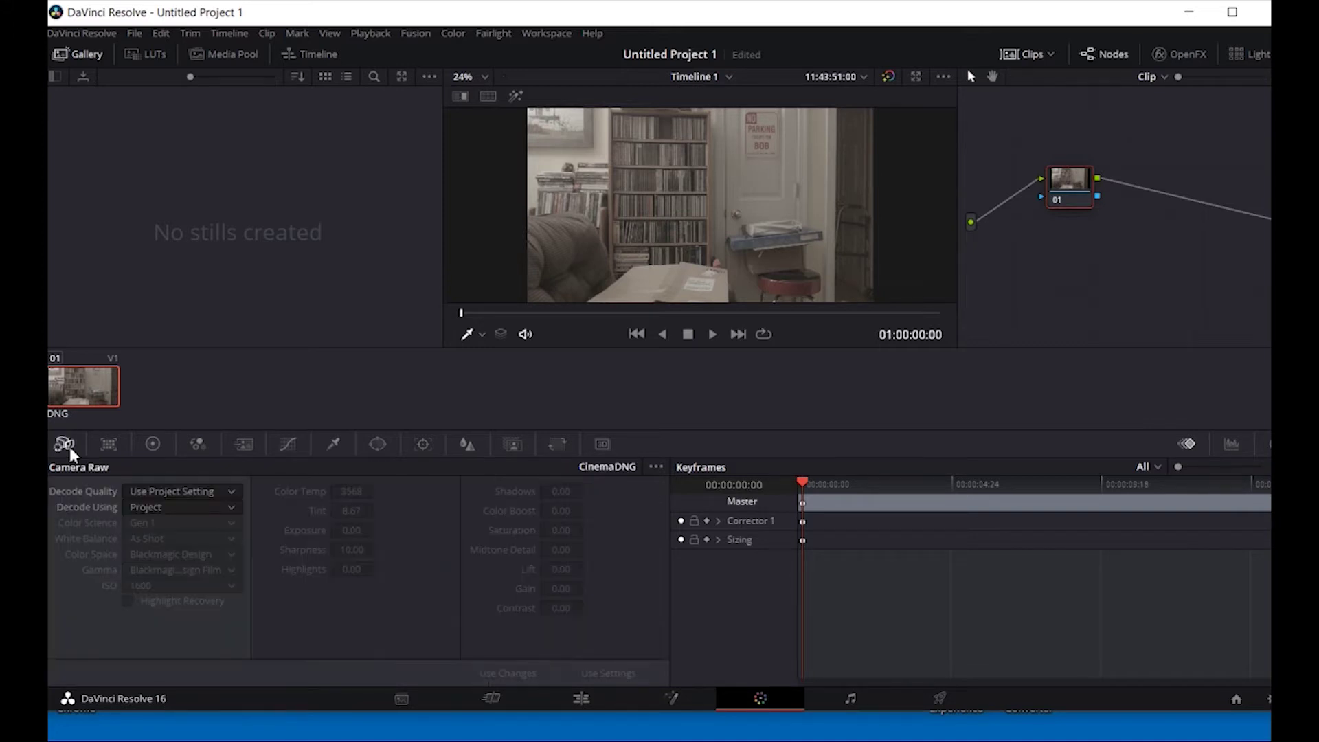
left_click(232, 491)
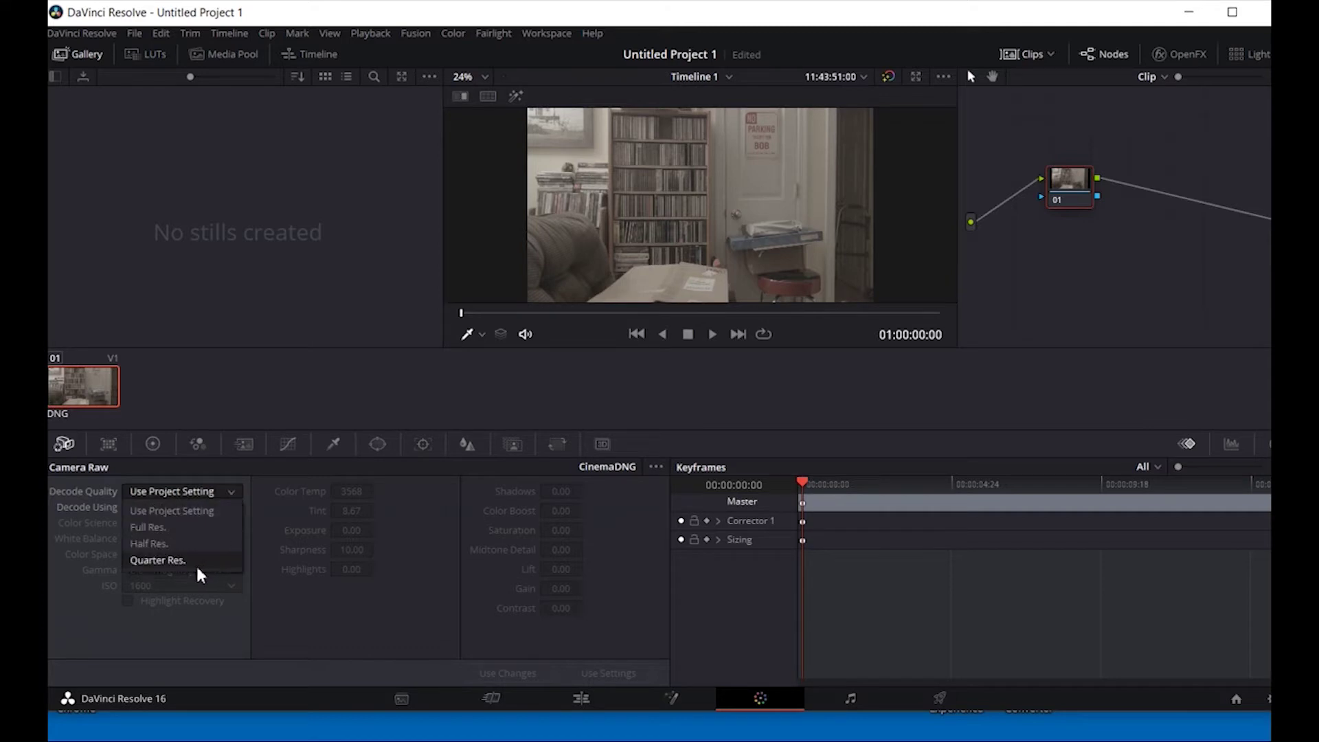
left_click(174, 538)
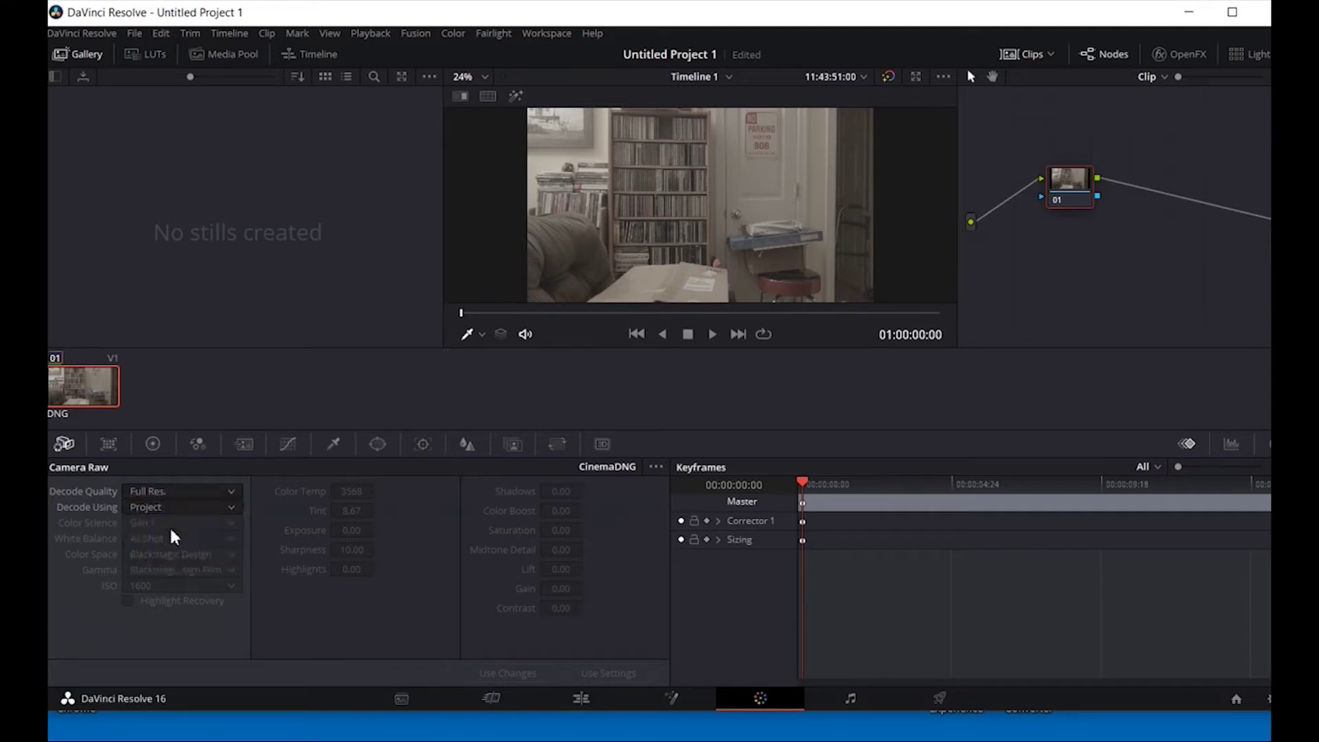
left_click(233, 509)
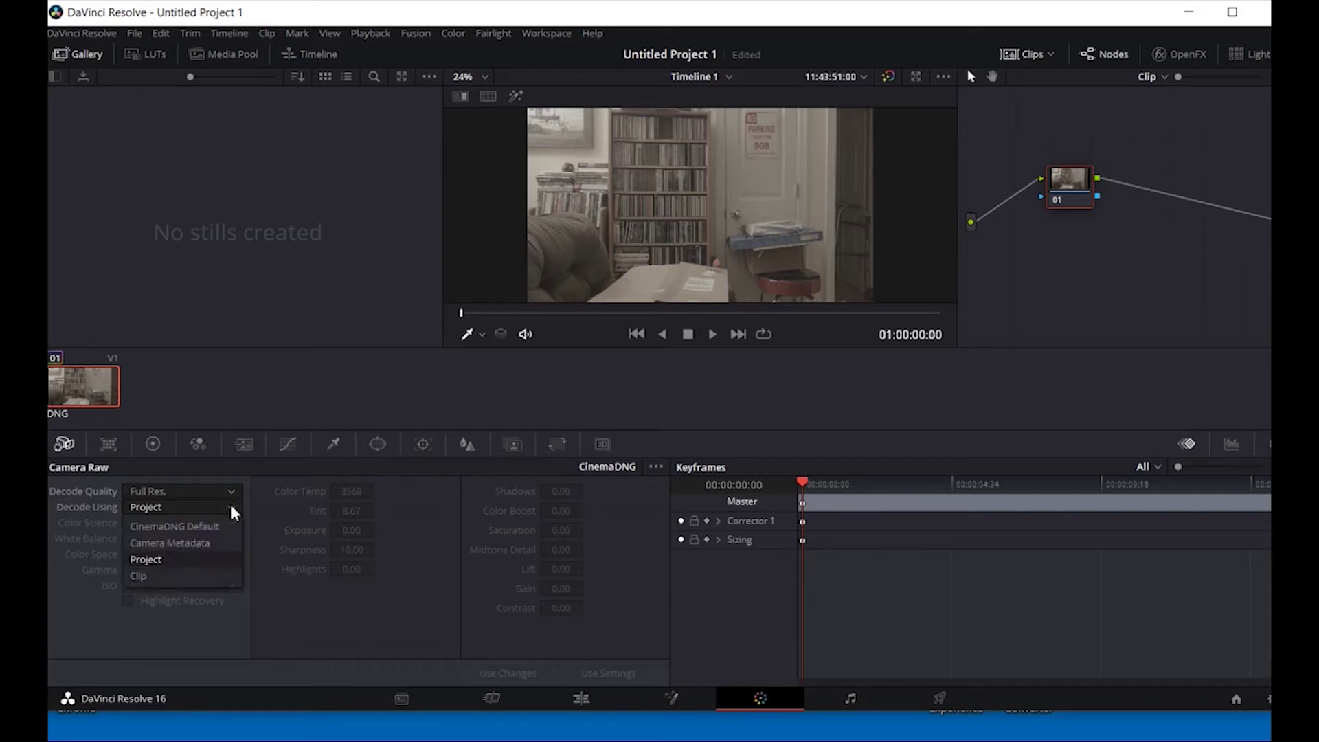
left_click(170, 577)
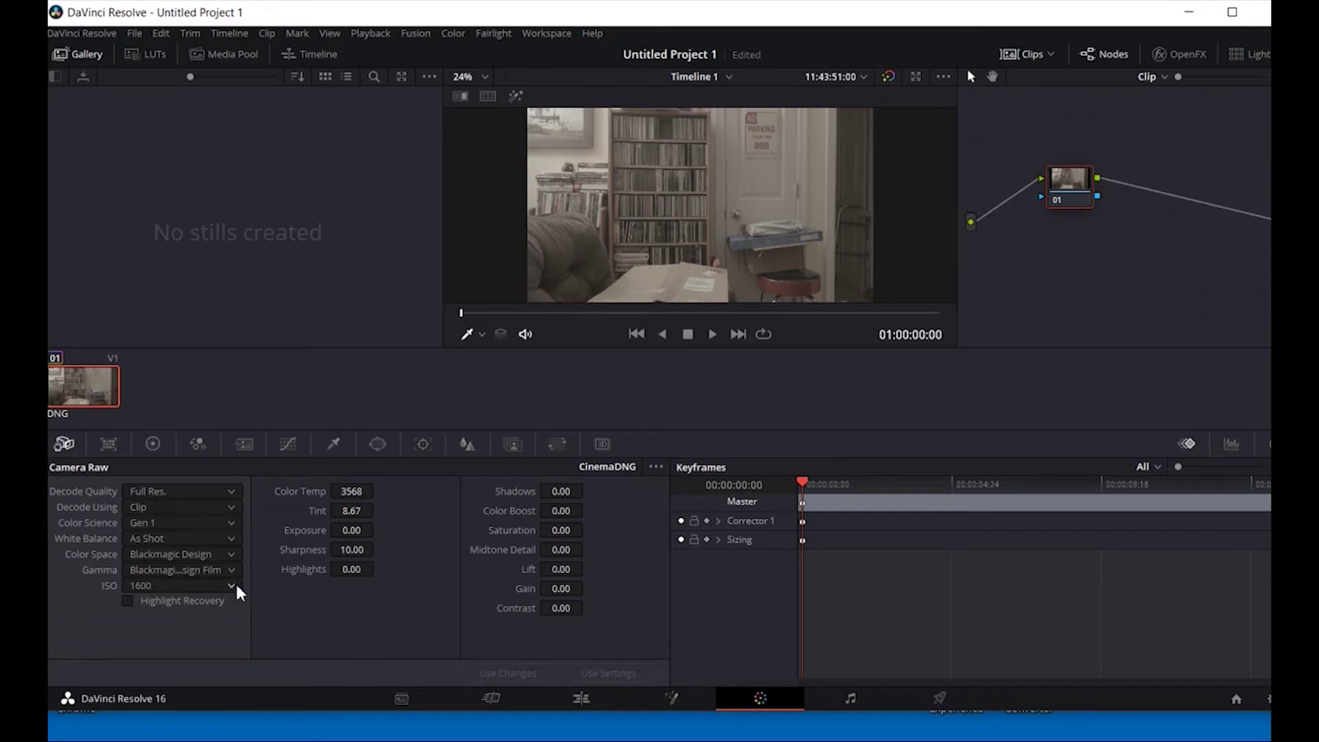
Set the Camera Raw white balance to Tungsten (2850) and raise Saturation to 30.50.
left_click(238, 544)
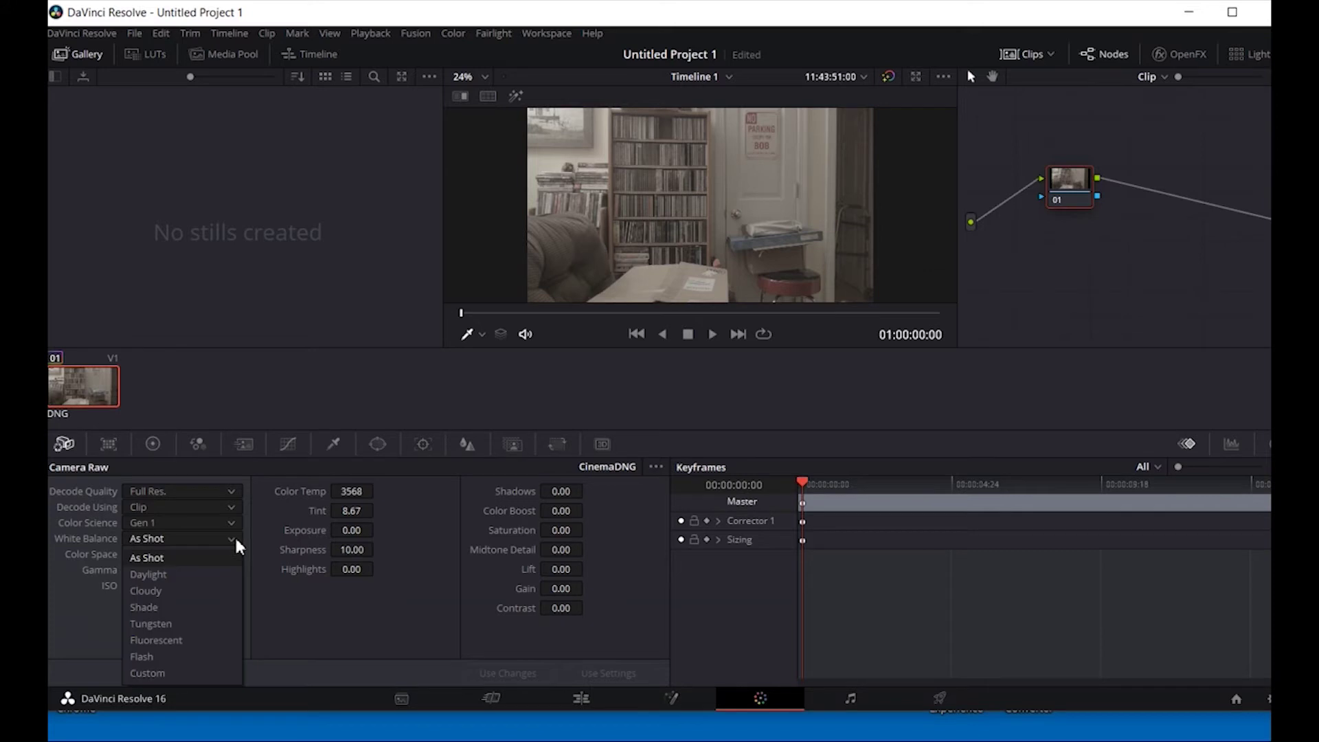
left_click(151, 624)
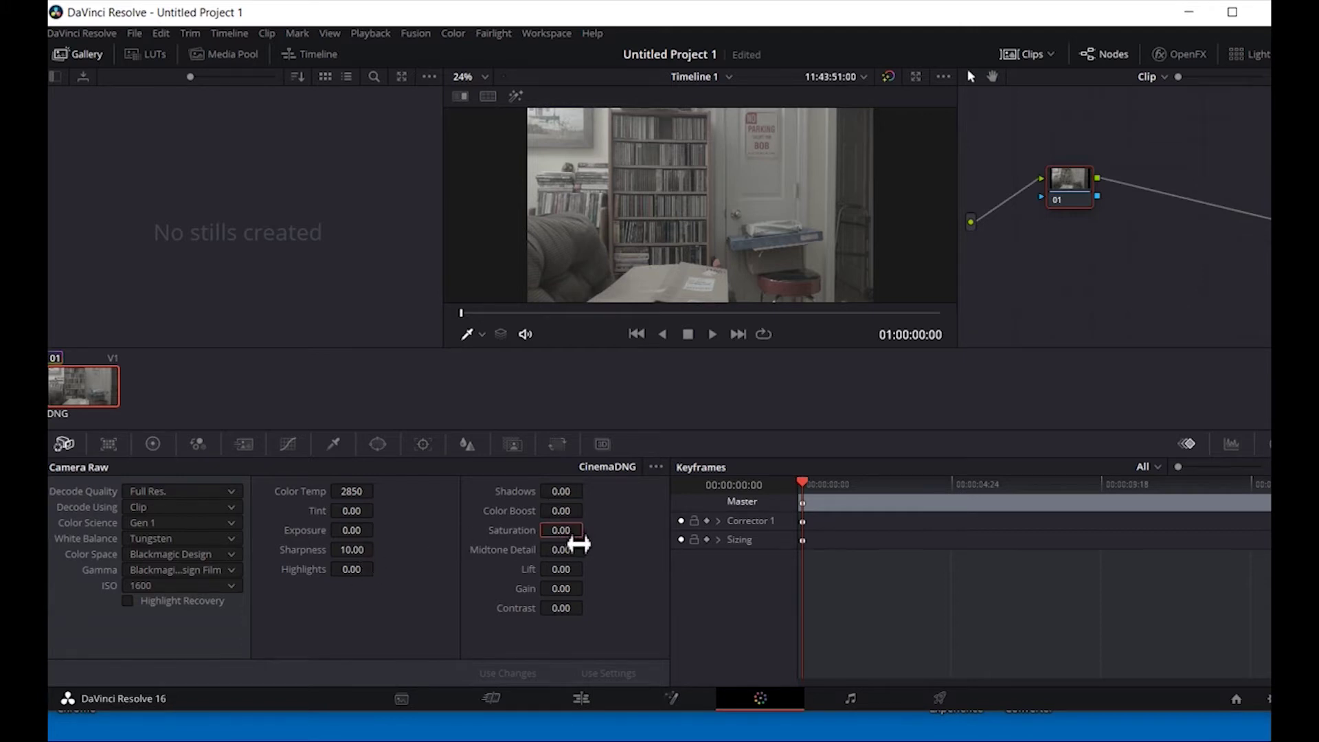
left_click_drag(573, 544, 587, 529)
Raise Color Boost, Contrast, Midtone Detail 25.50, Saturation 68.00, Highlights 52.00, Shadows 12.50 and Gain.
left_click_drag(574, 511, 588, 509)
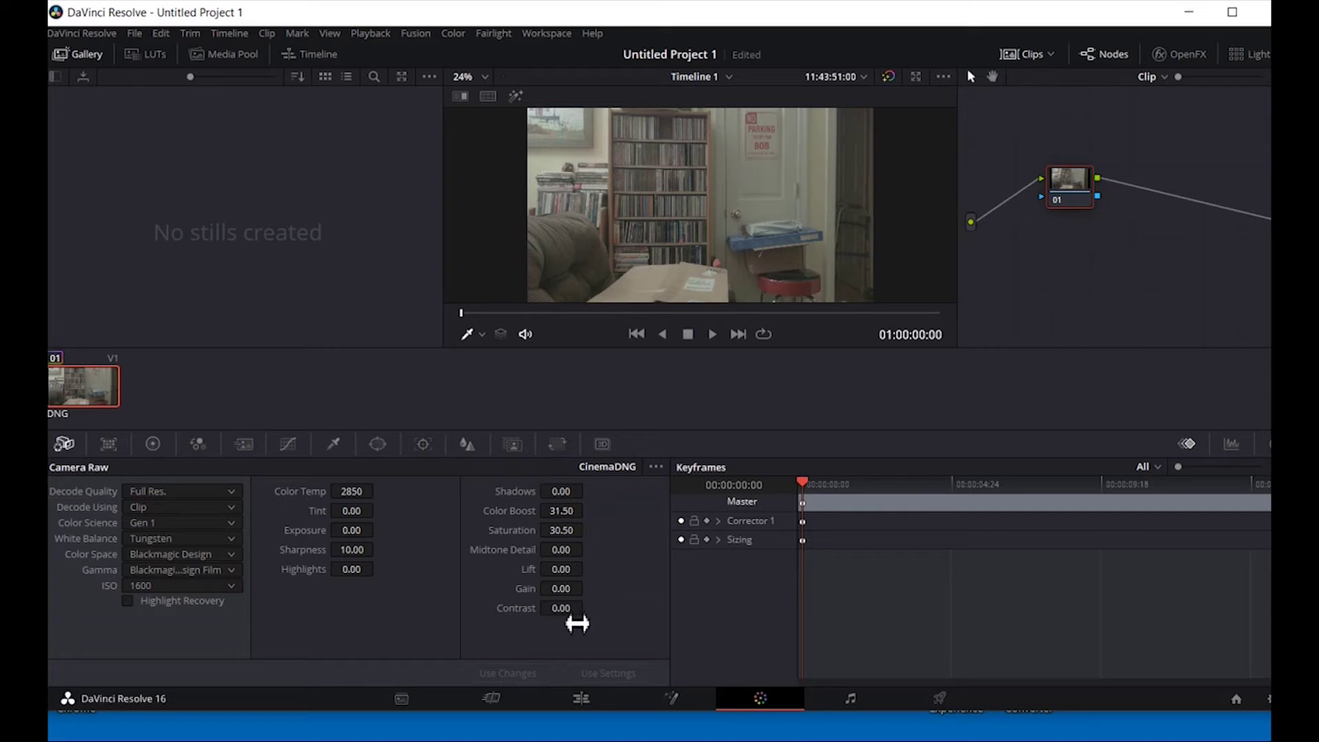
left_click_drag(572, 618, 587, 607)
left_click_drag(587, 548, 587, 548)
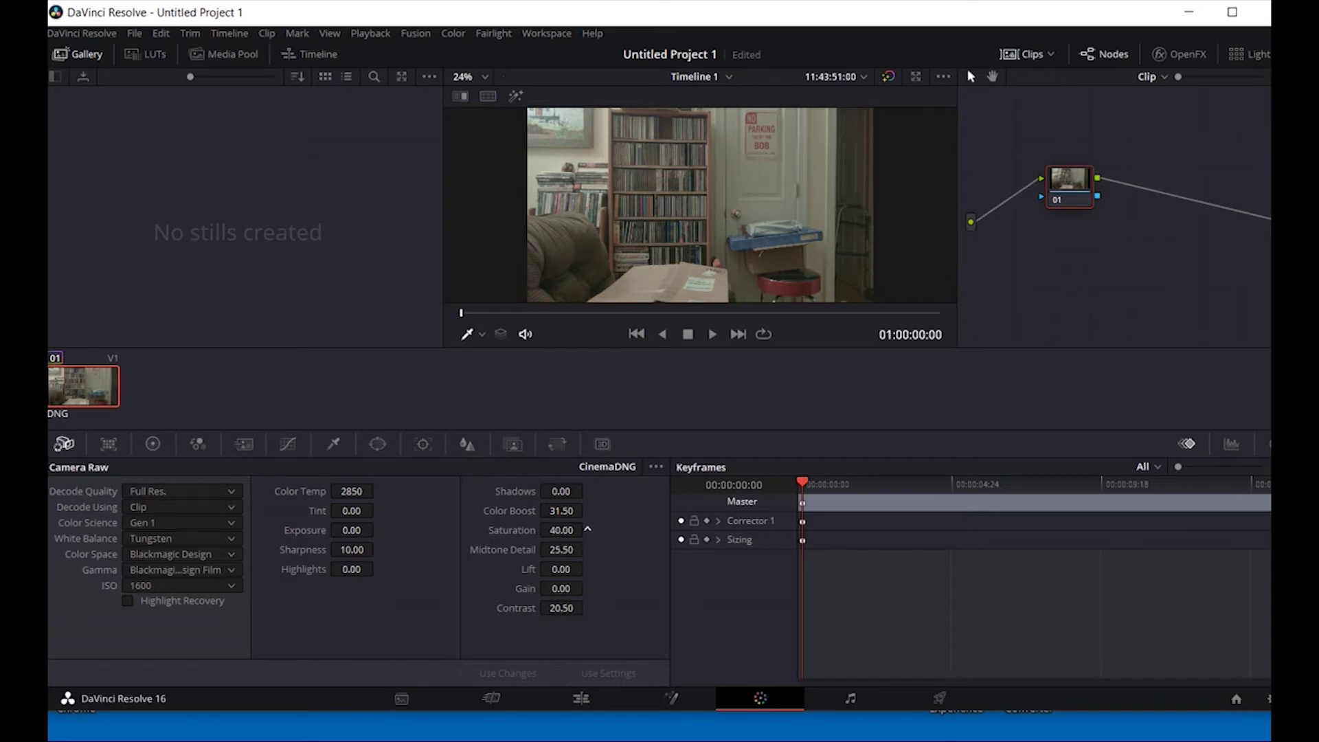
left_click_drag(587, 529, 587, 529)
left_click_drag(373, 579, 378, 568)
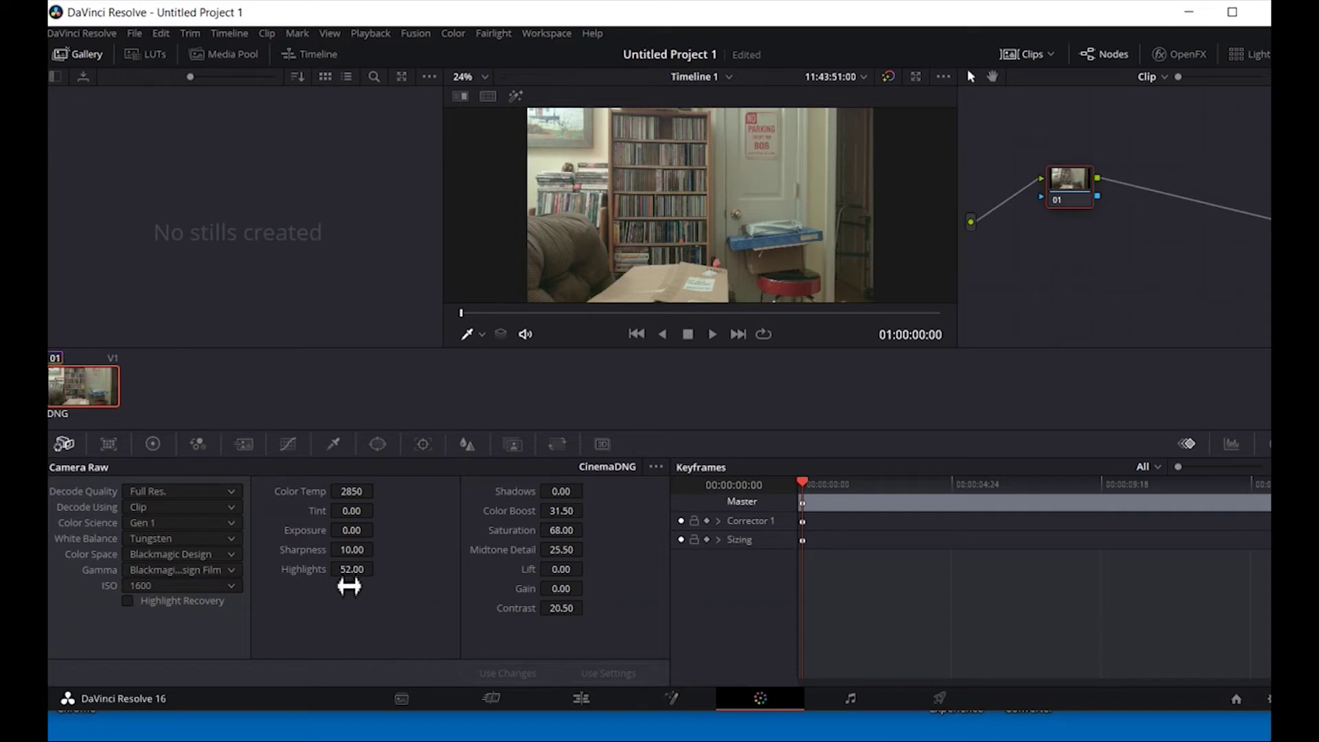
left_click_drag(574, 502, 580, 490)
left_click_drag(587, 589, 587, 588)
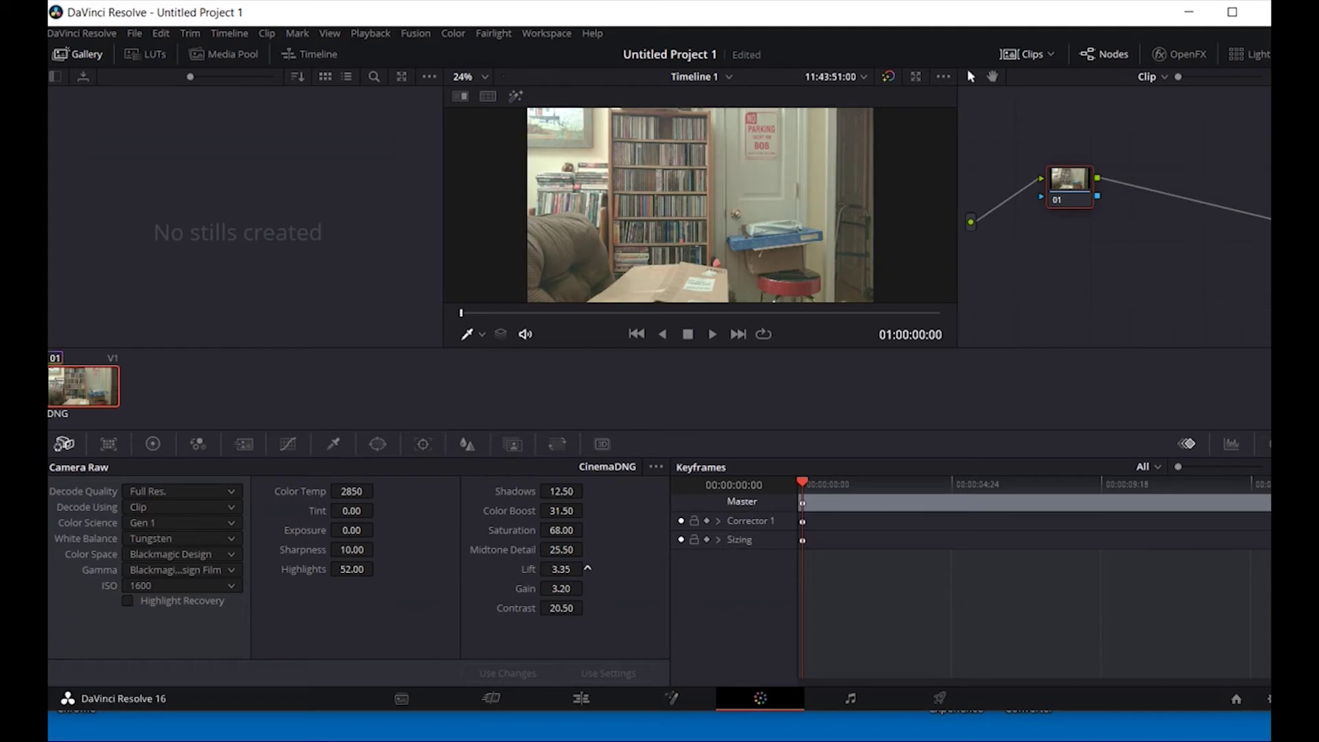
Lower Lift to -1.90 and raise Contrast to 47.50, then go to the Deliver page.
left_click_drag(587, 569, 586, 568)
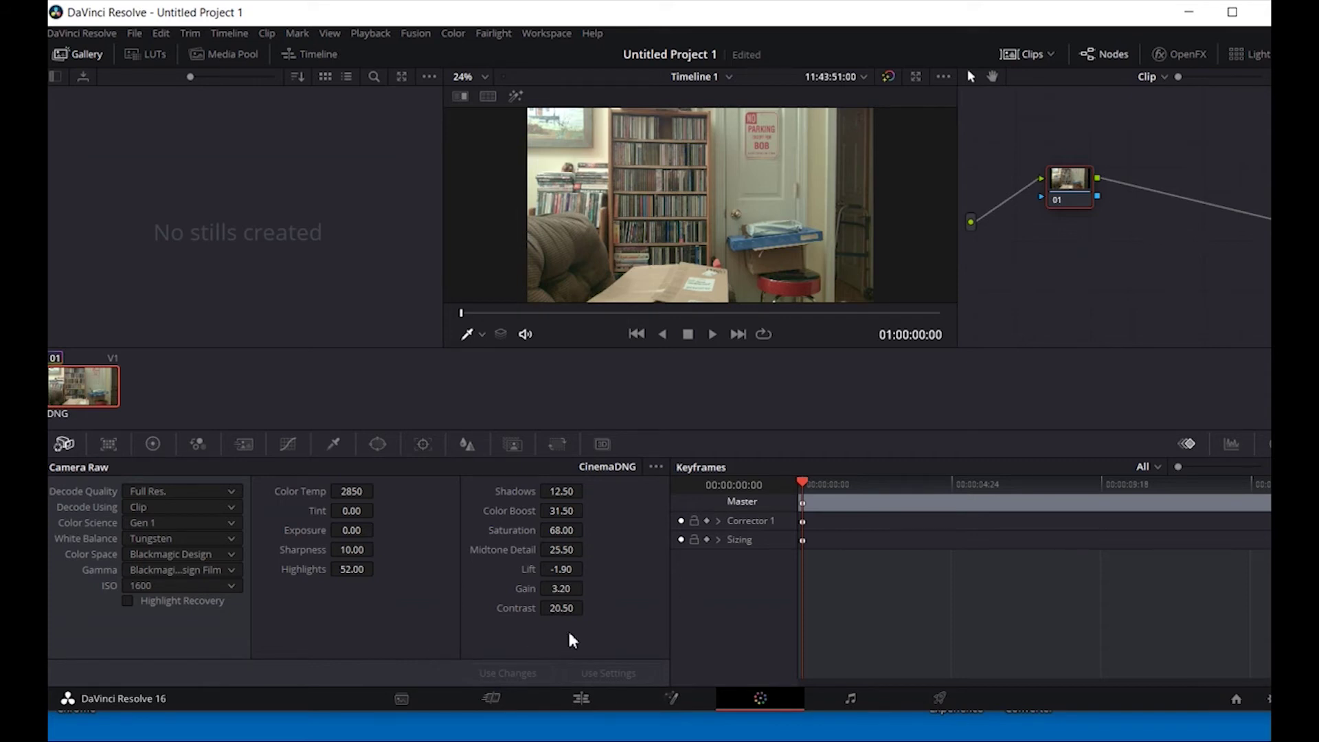
left_click_drag(571, 622, 608, 621)
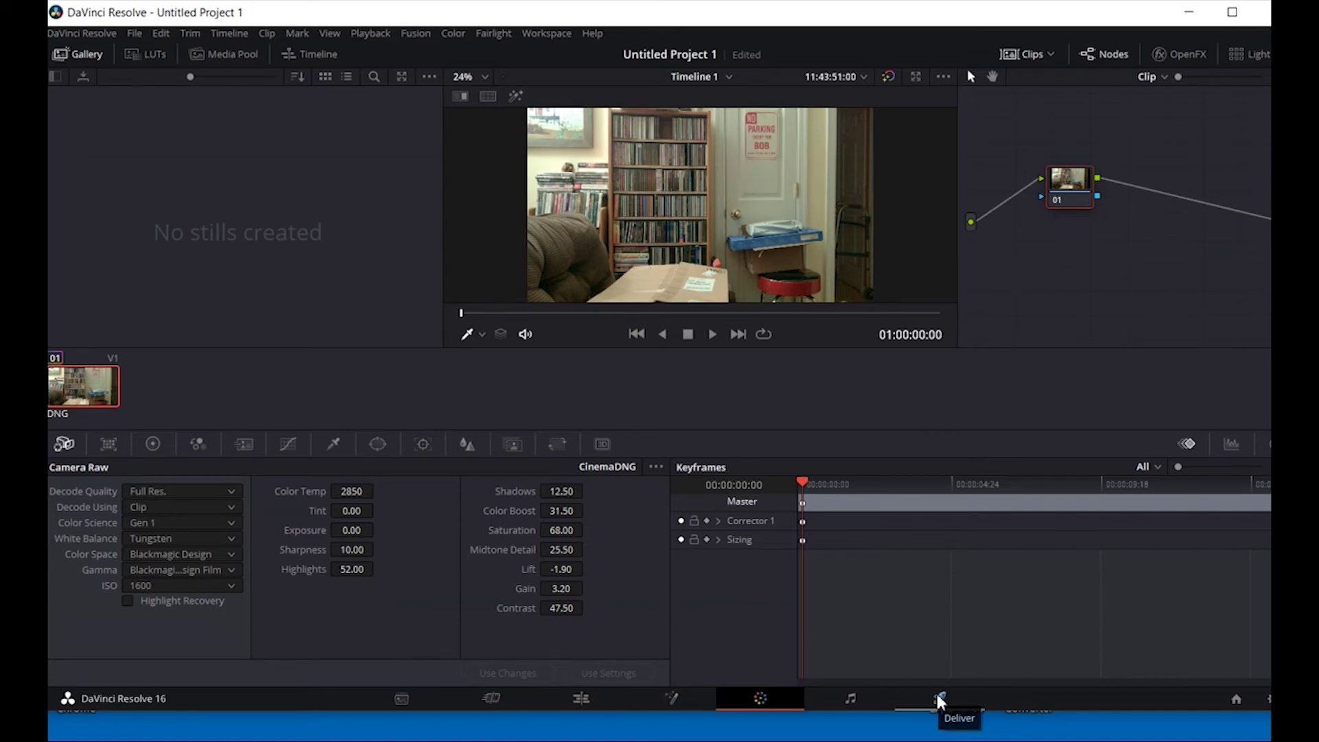
left_click(940, 699)
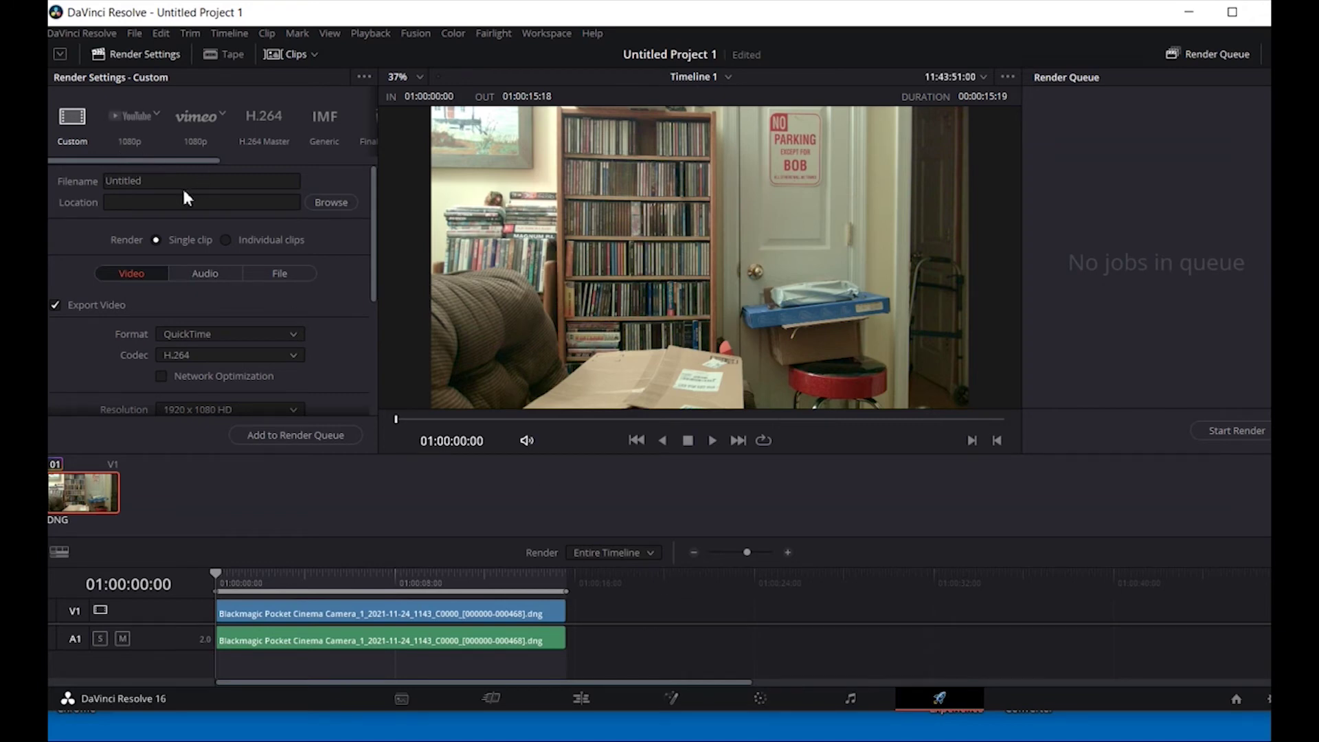
Browse to the Desktop as the render destination, then cancel the File Destination dialog.
left_click(321, 204)
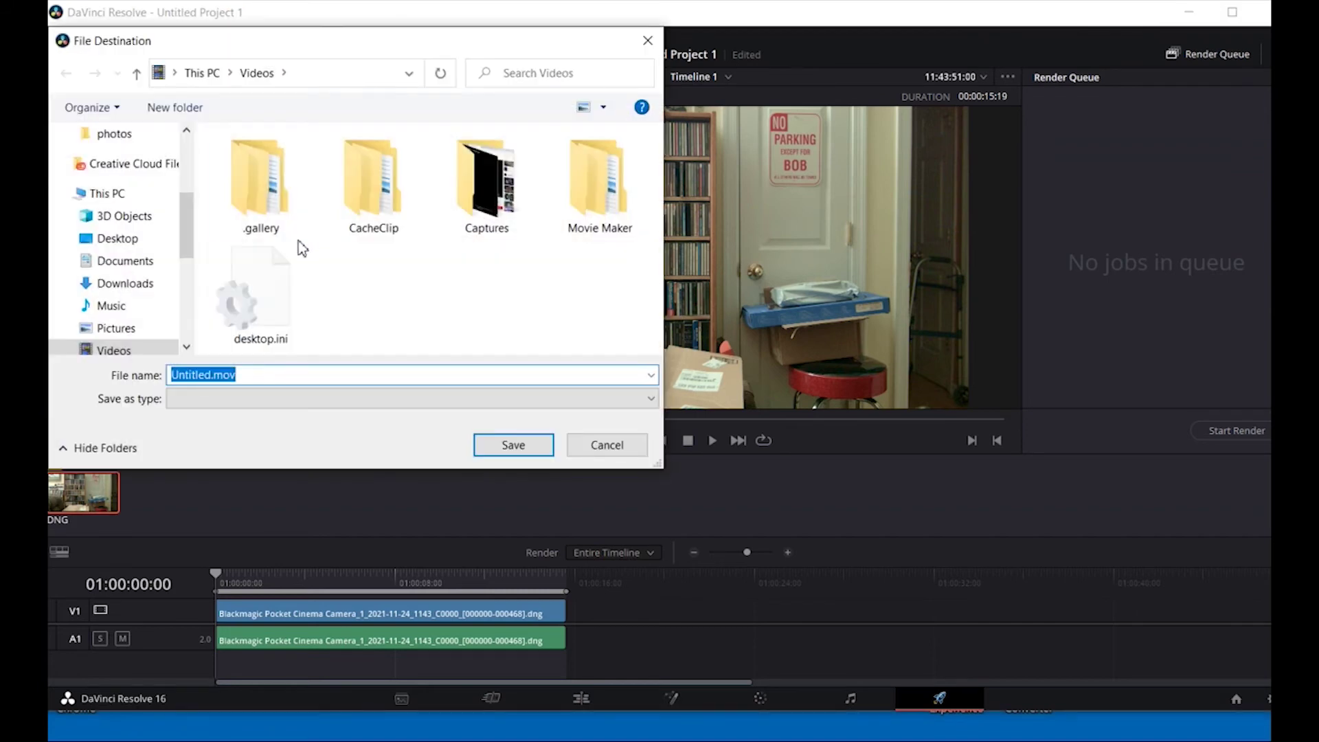
left_click(117, 239)
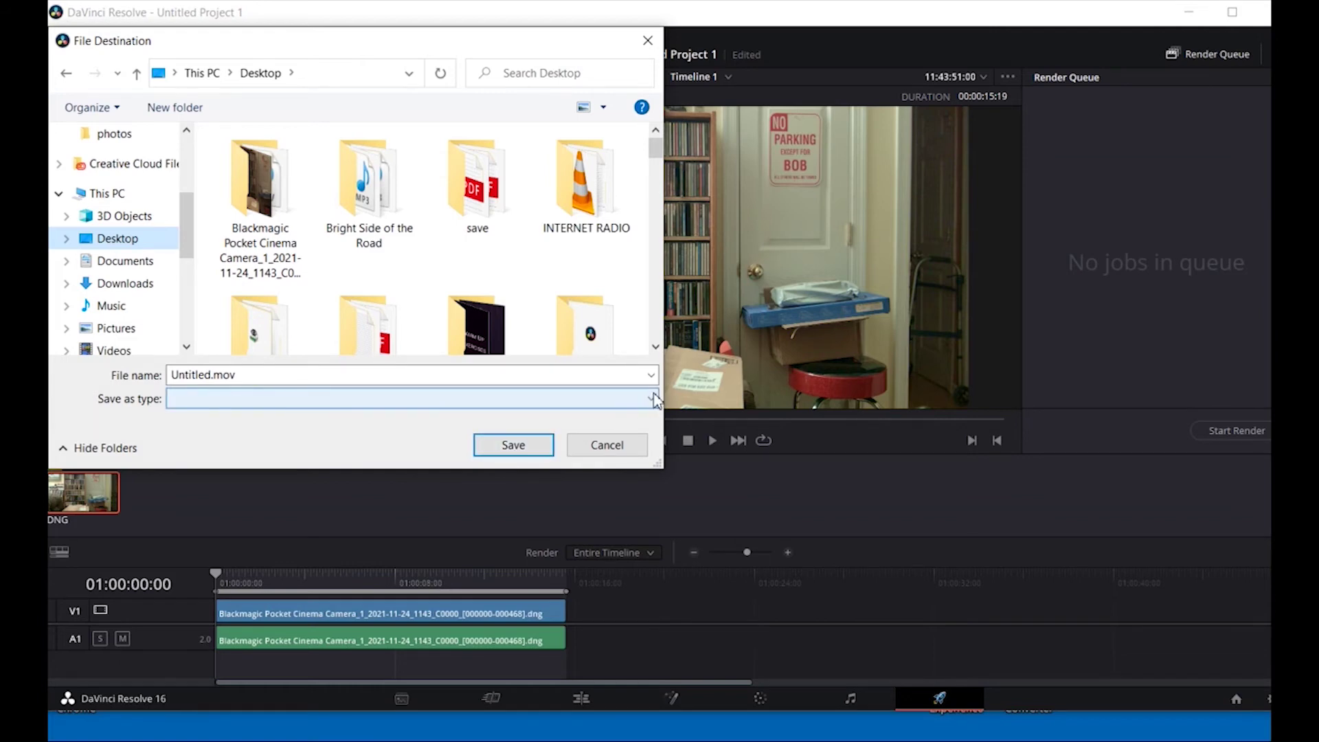
left_click(608, 446)
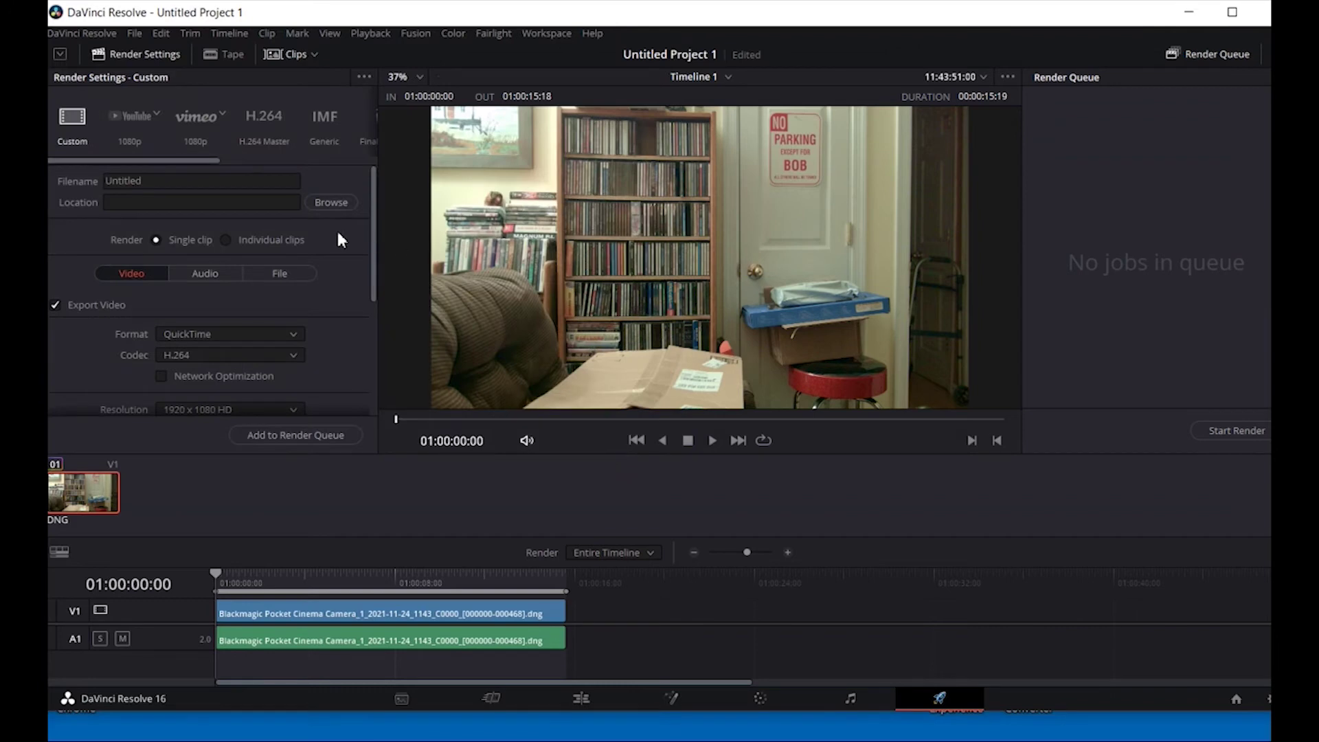
Set the render format to MP4 and rename the output 'Untitledraw conversion to mp4'.
left_click(291, 333)
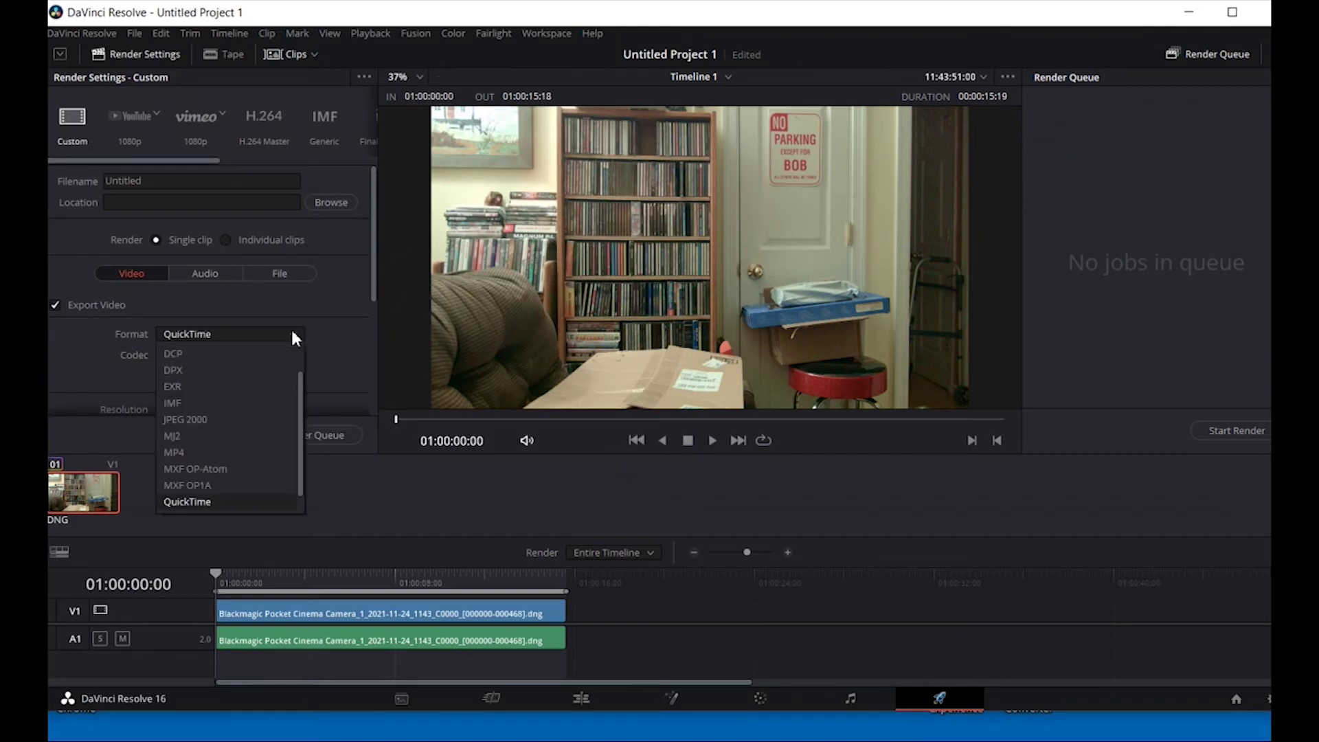
left_click(198, 451)
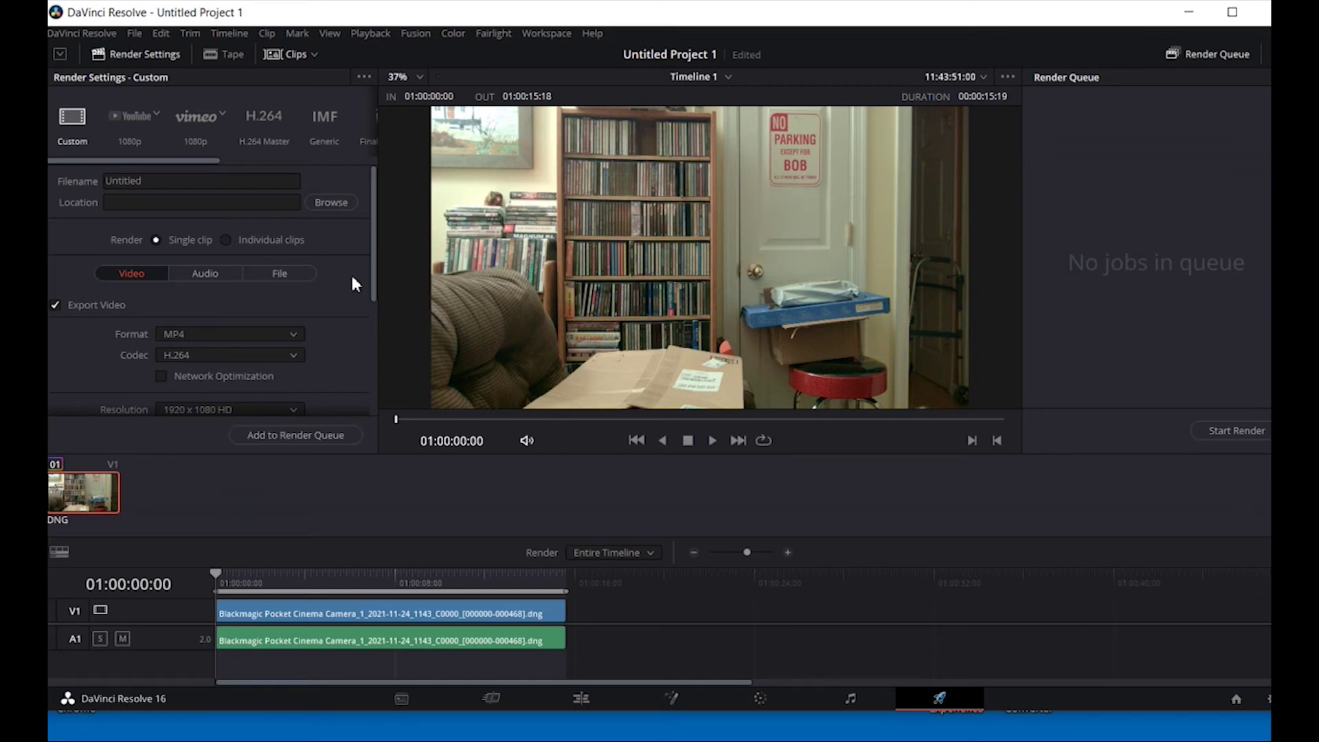
mouse_move(373, 256)
left_mouse_down()
mouse_move(352, 389)
mouse_move(364, 250)
left_mouse_up()
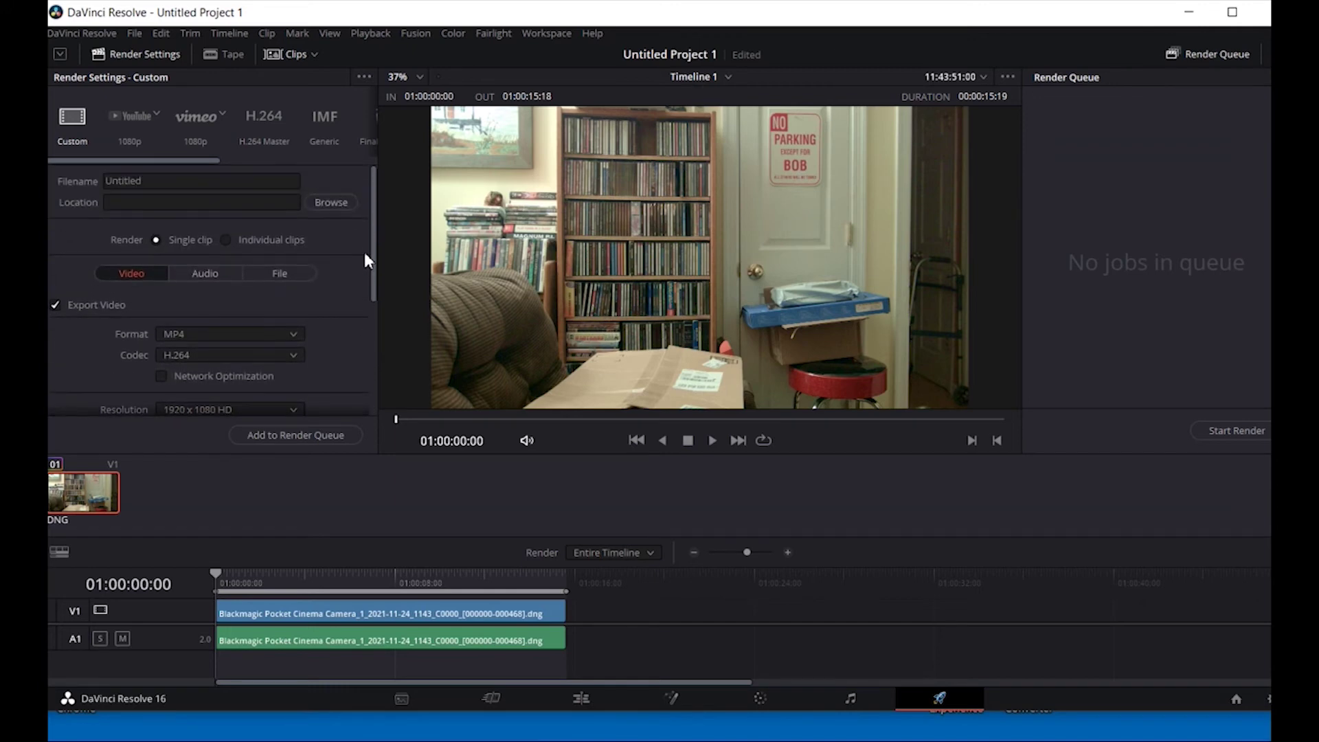
left_click(164, 179)
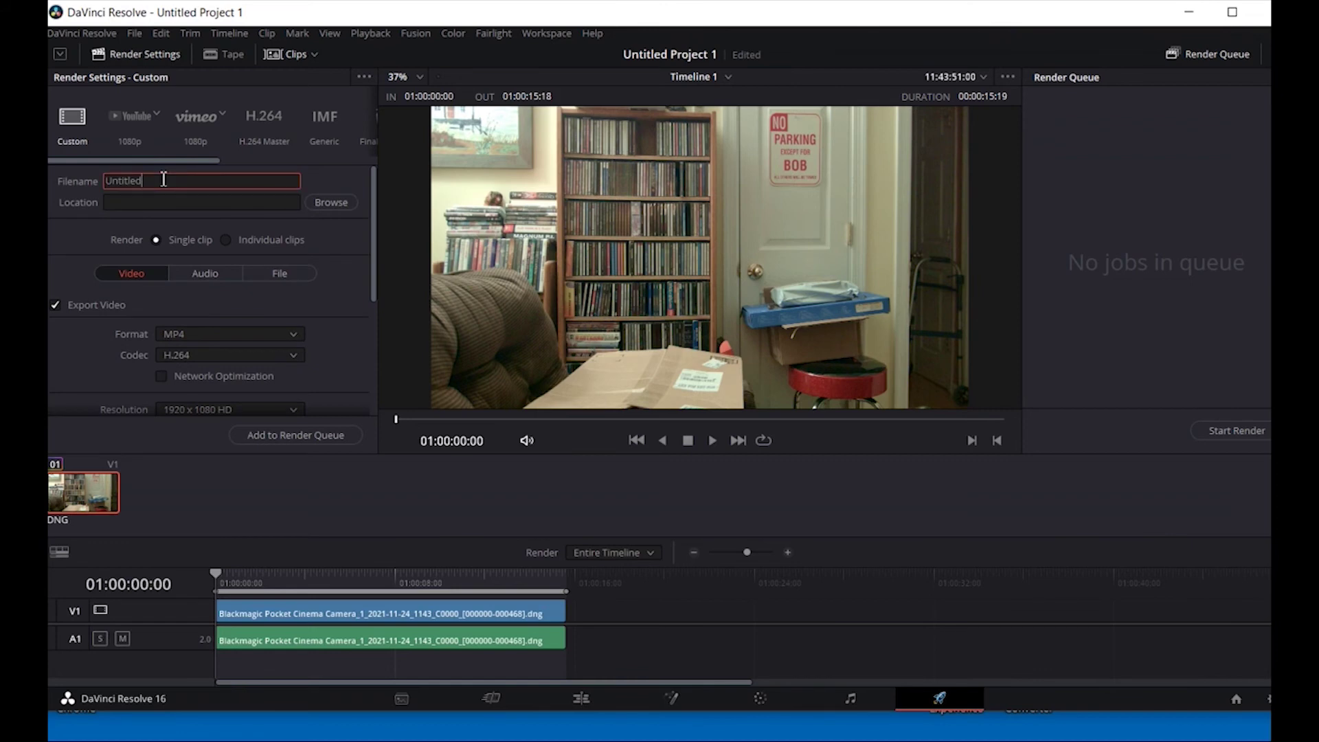
type("raw")
type(" gonve")
type("rsion ")
type("to mp4")
Set the Desktop as the render's save location.
left_click(345, 201)
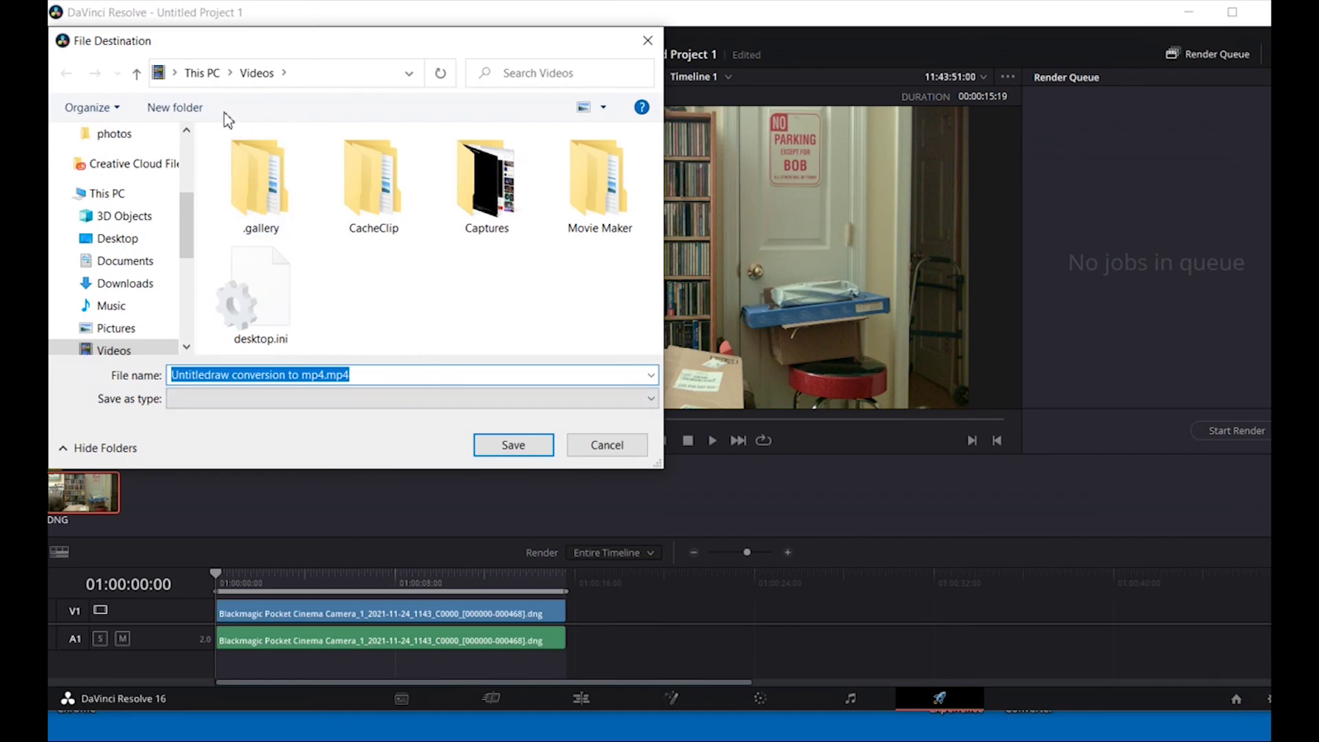
left_click(123, 242)
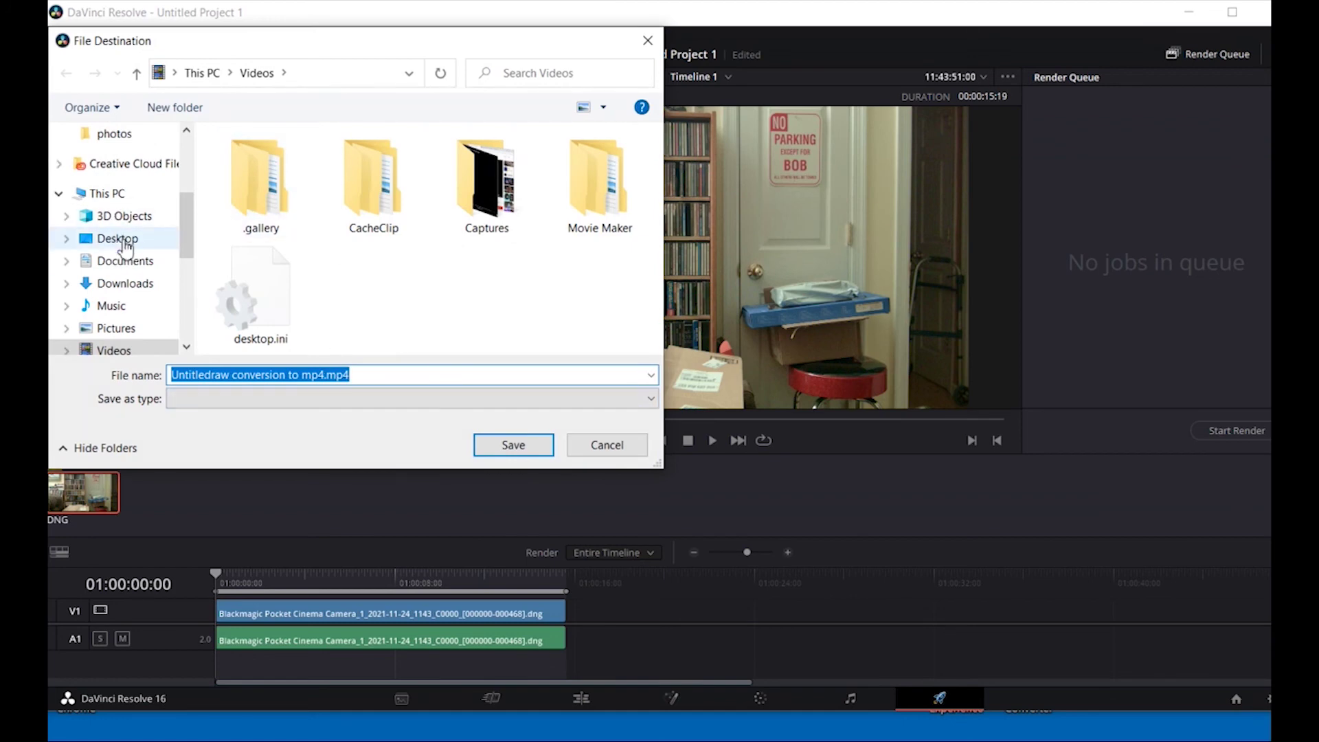
left_click(512, 447)
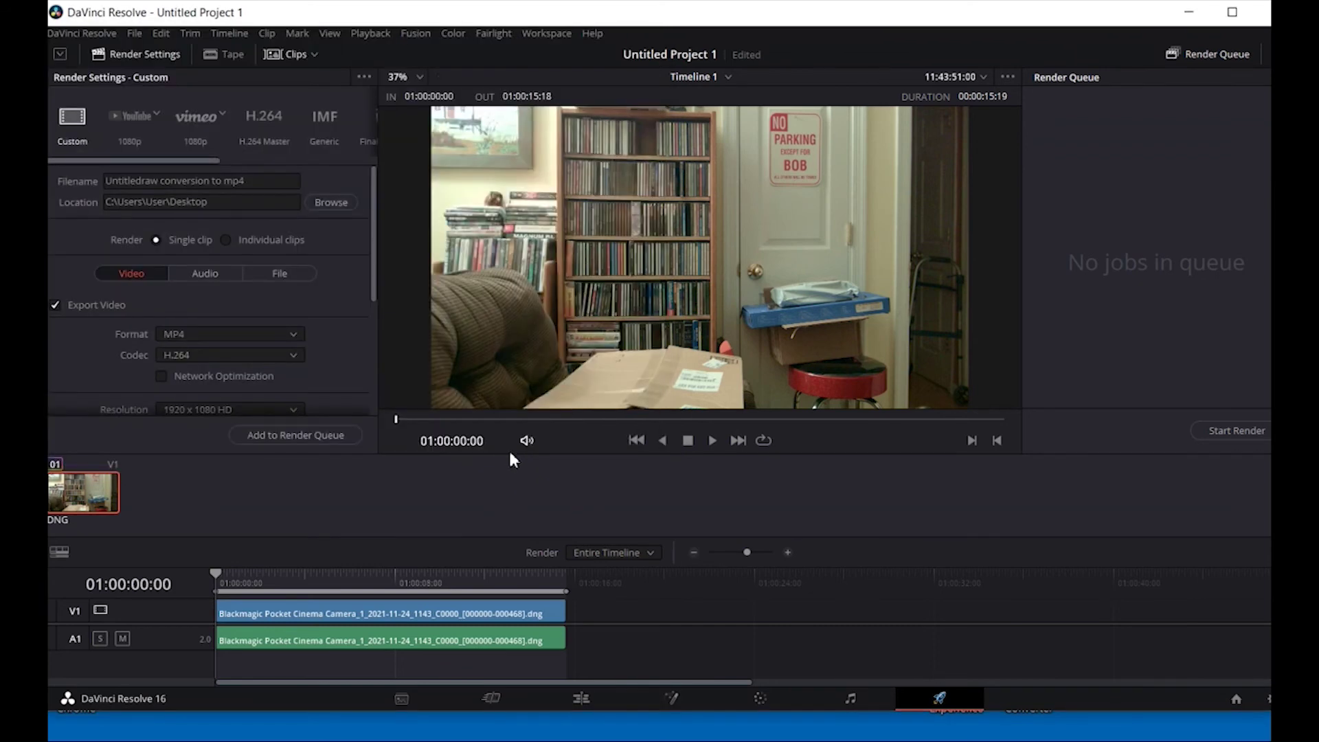
Add the MP4 job to the render queue and start rendering Job 1.
left_click(320, 439)
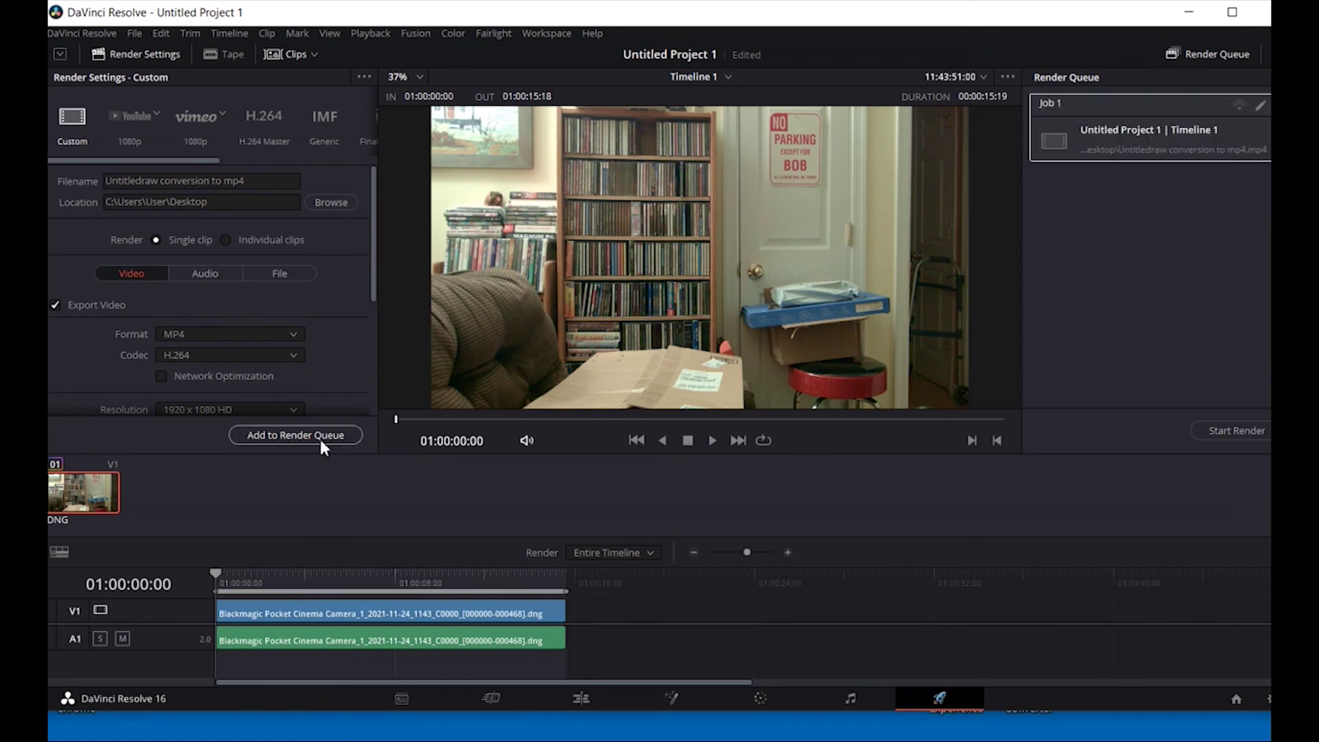
left_click(1230, 432)
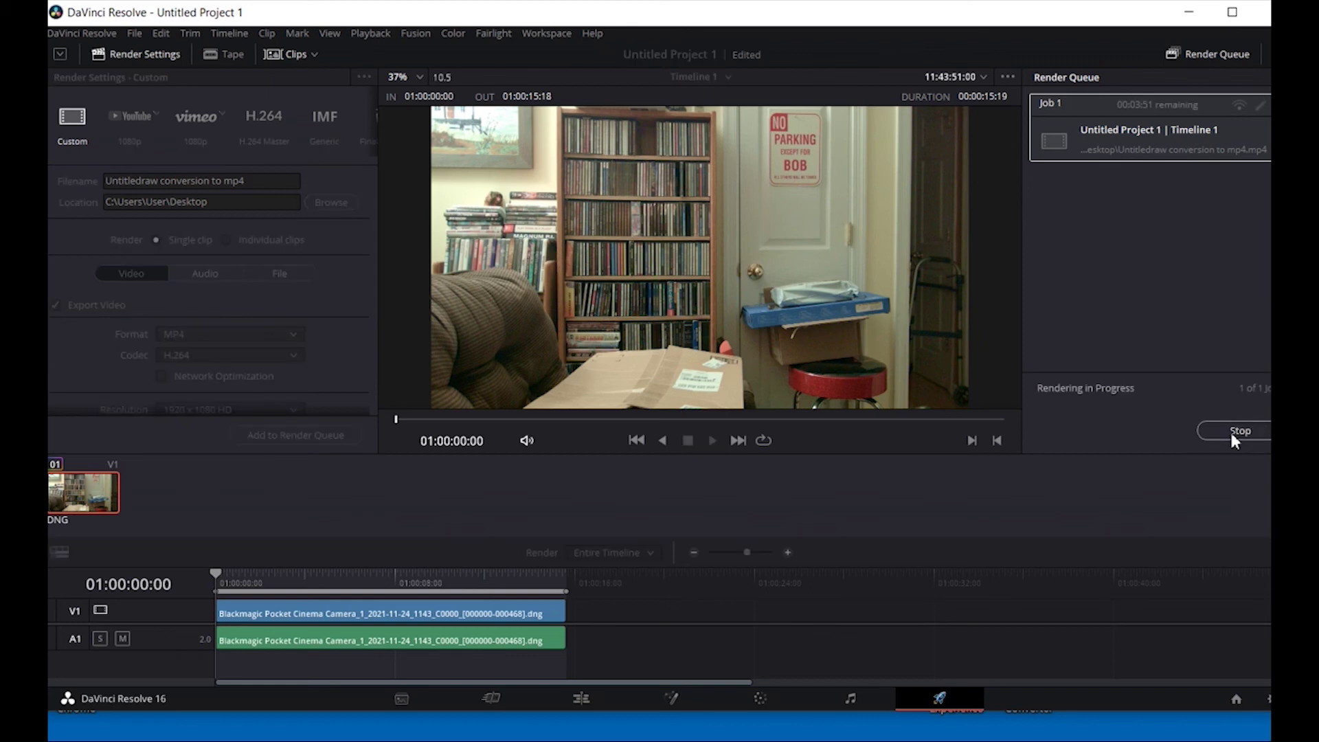